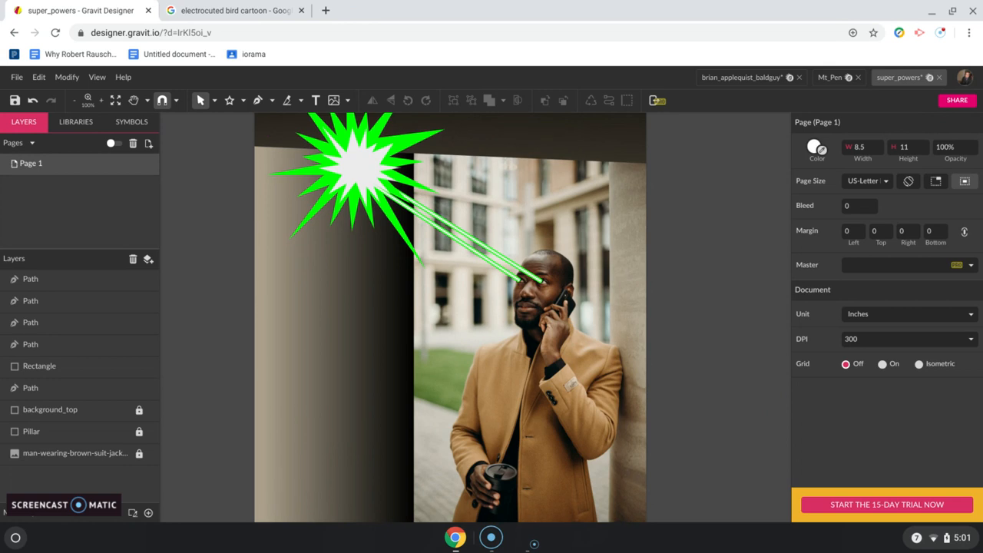
Create a new print design with the US-Letter Portrait (8.5x11 in) paper size
scroll(736, 401, "up", 2)
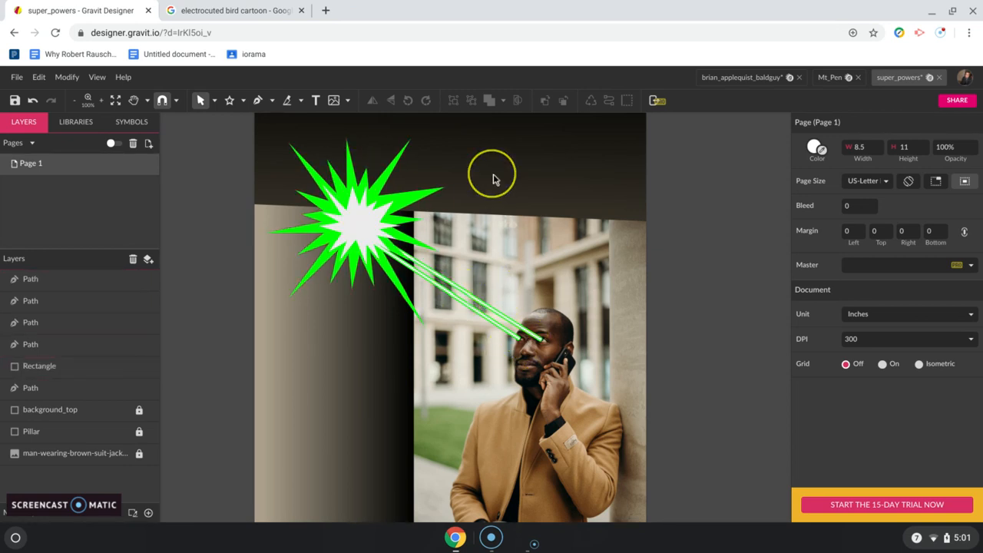
left_click(15, 77)
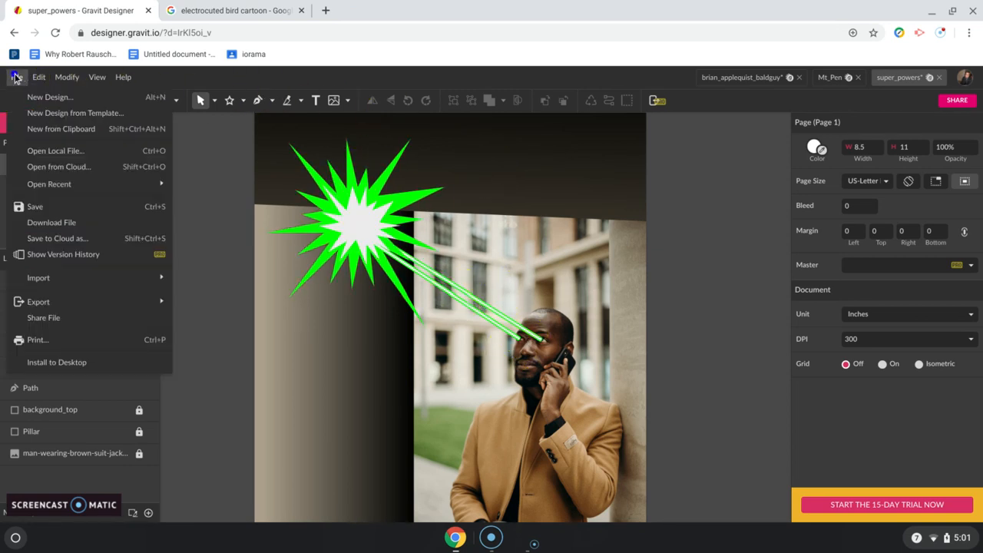
left_click(44, 98)
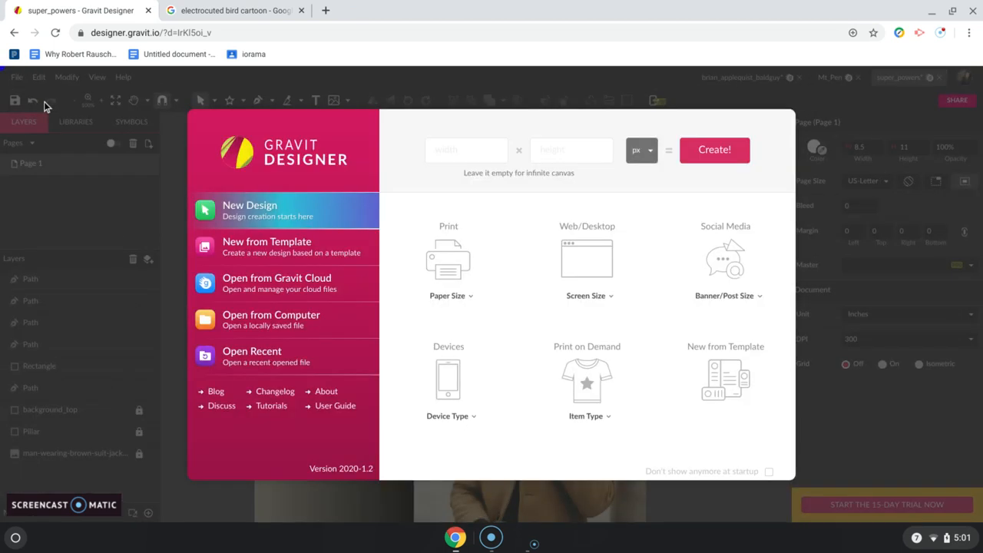
left_click(454, 261)
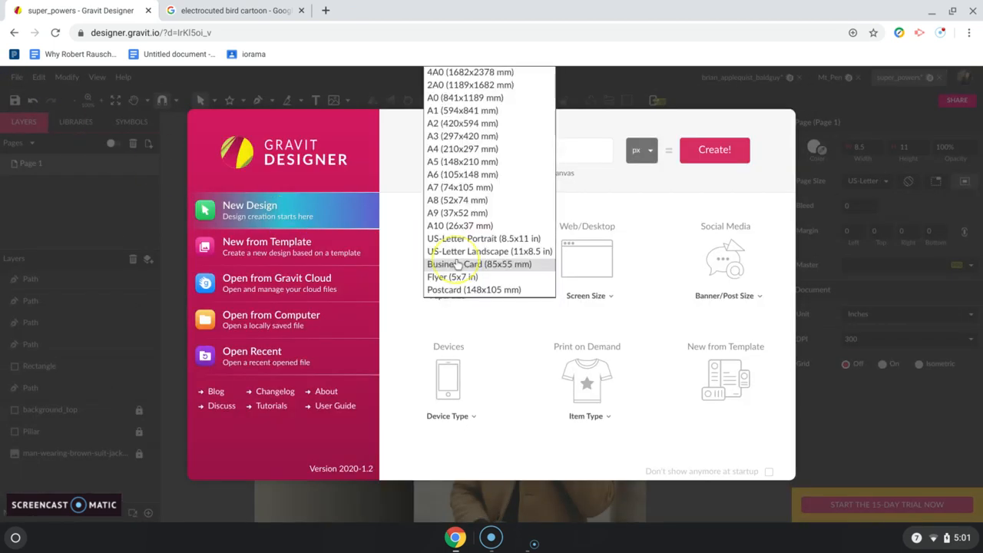
left_click(453, 243)
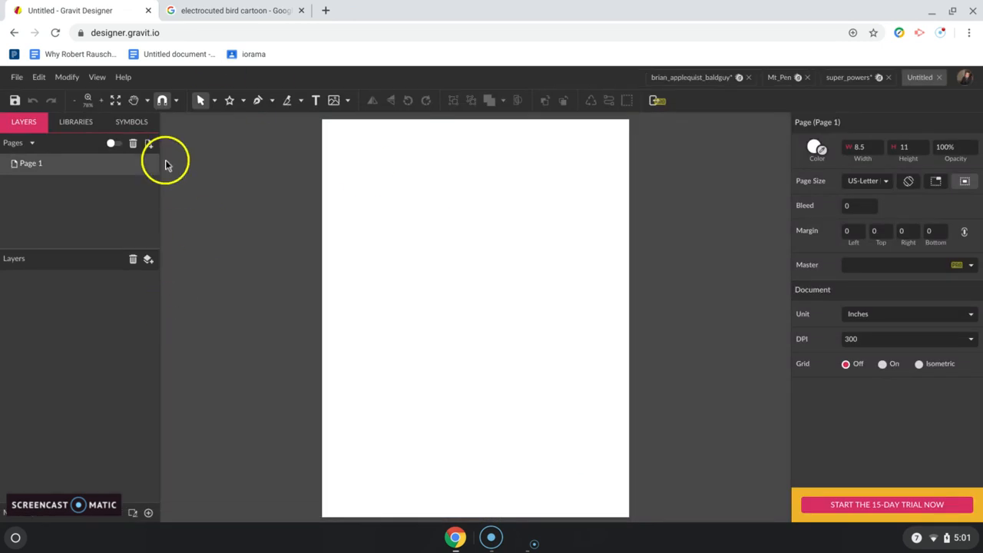
Import the man-wearing-brown-suit-jacket photo and scale it down to about 5.37 × 8.04 in, filling the page's lower-right corner
left_click(335, 101)
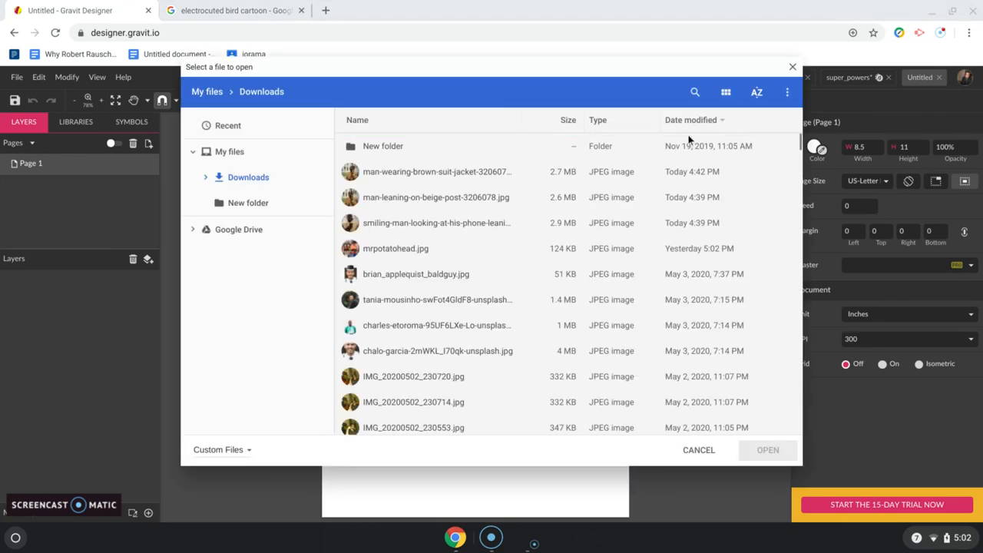
left_click(793, 67)
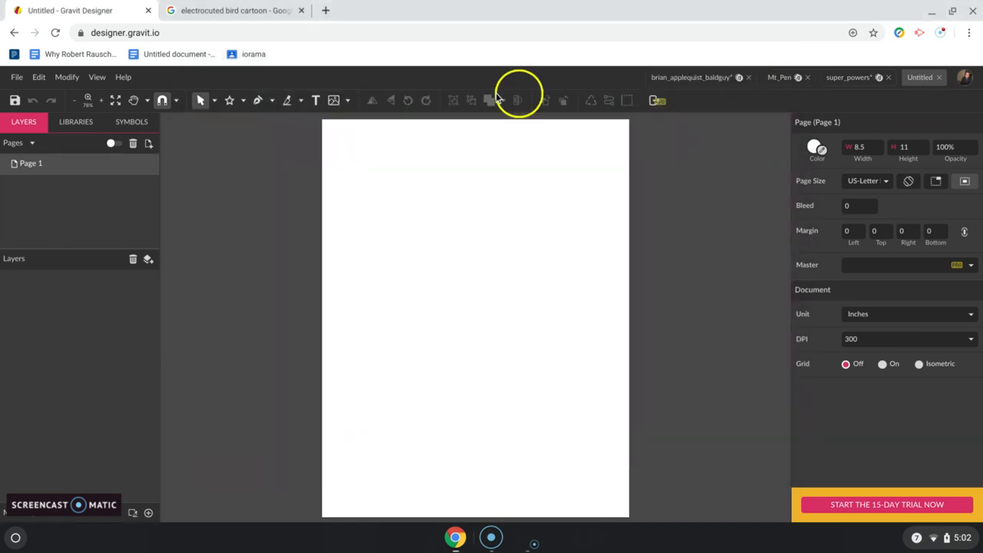
left_click(335, 100)
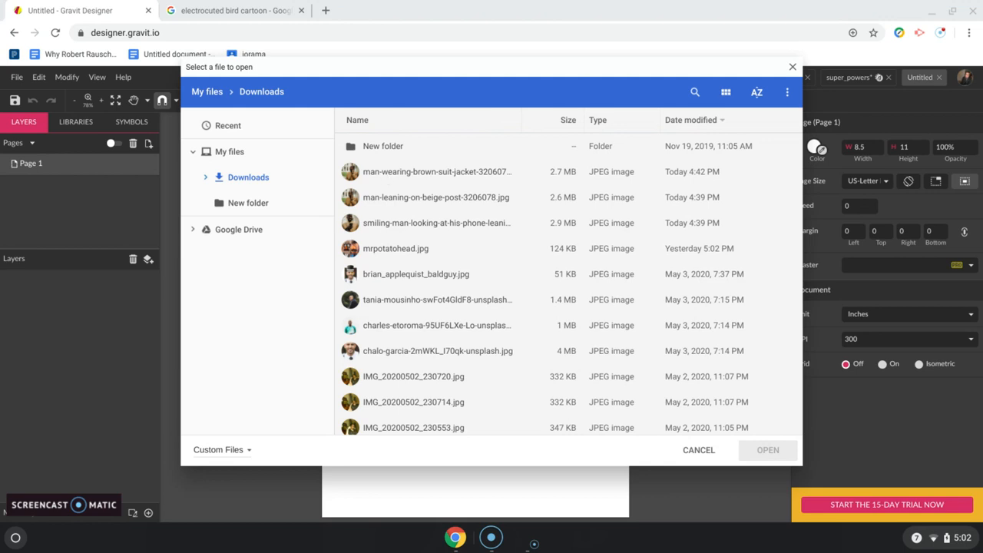
left_click(386, 174)
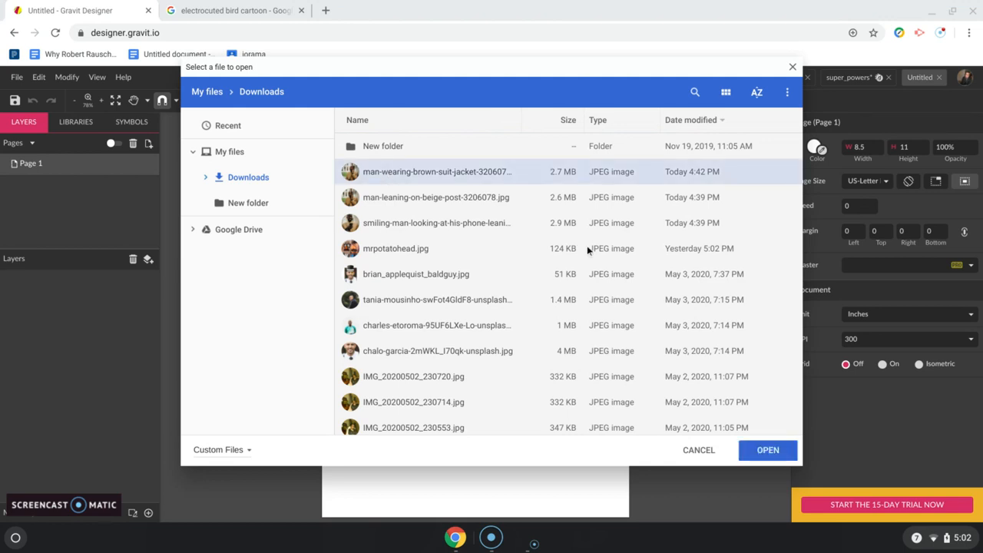
left_click(759, 452)
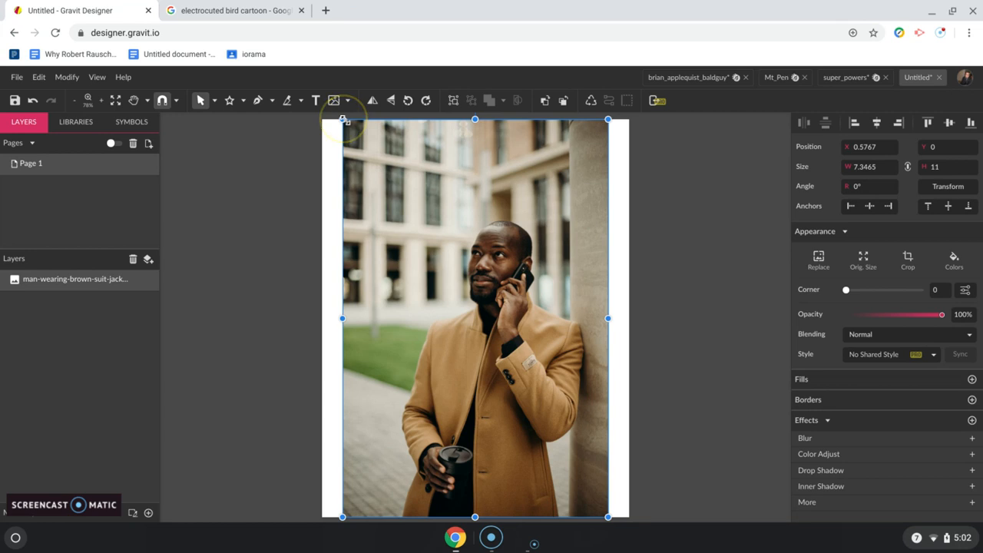
left_click_drag(345, 120, 434, 233)
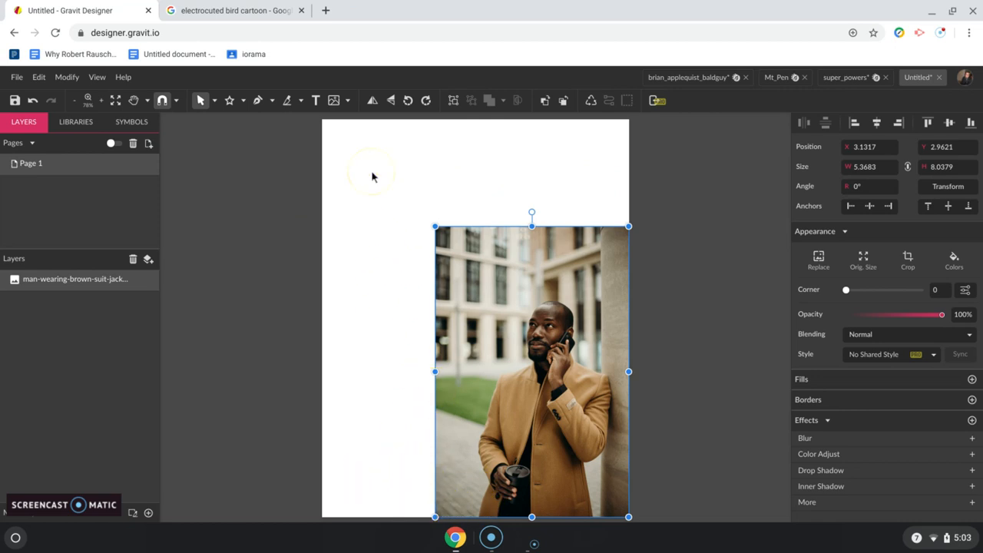
Draw a rectangle 8.5 in wide and about 2.96 in high across the top of the page, down to the photo's upper edge
left_click(326, 147)
key("r")
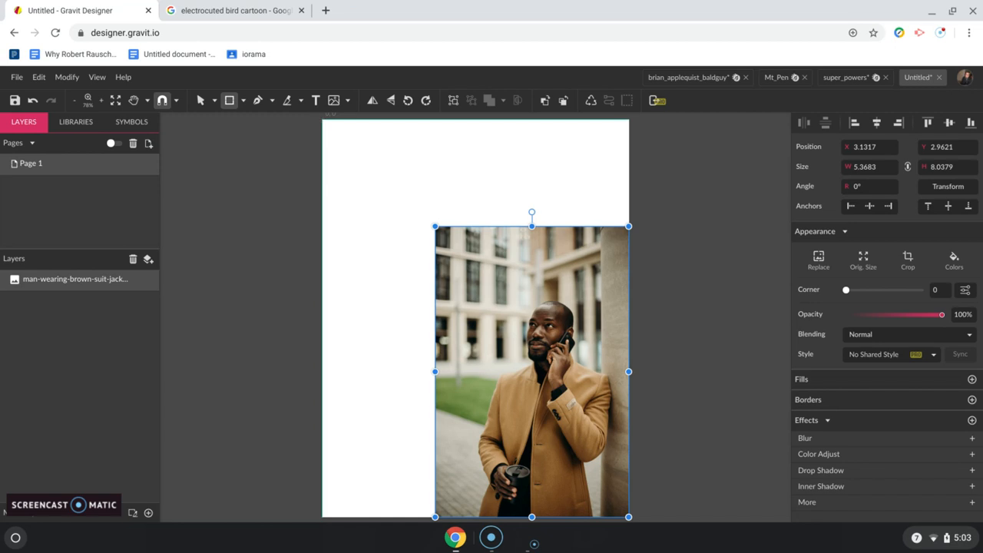
left_click_drag(322, 119, 342, 407)
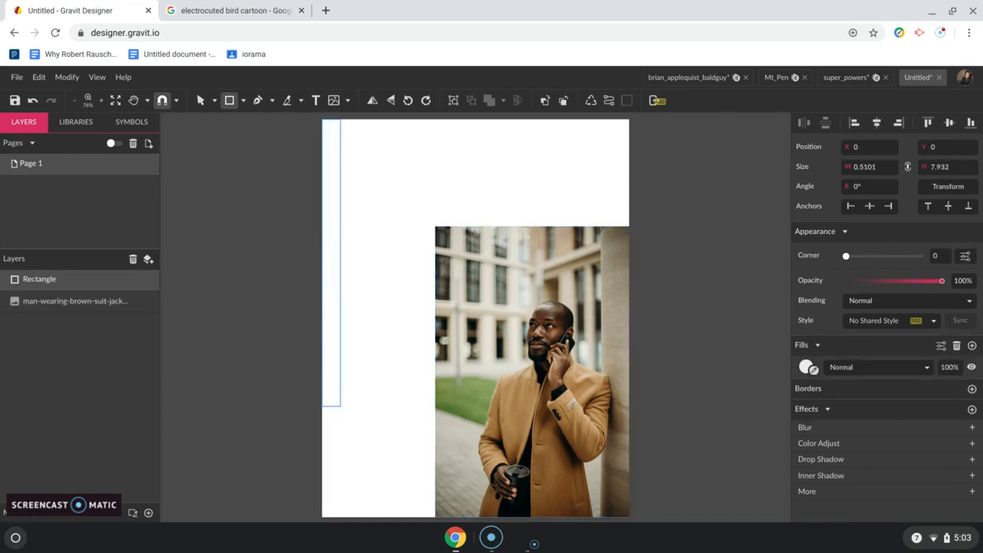
mouse_move(341, 407)
left_mouse_down()
mouse_move(360, 463)
mouse_move(400, 509)
mouse_move(434, 518)
mouse_move(324, 223)
mouse_move(340, 204)
mouse_move(629, 227)
left_mouse_up()
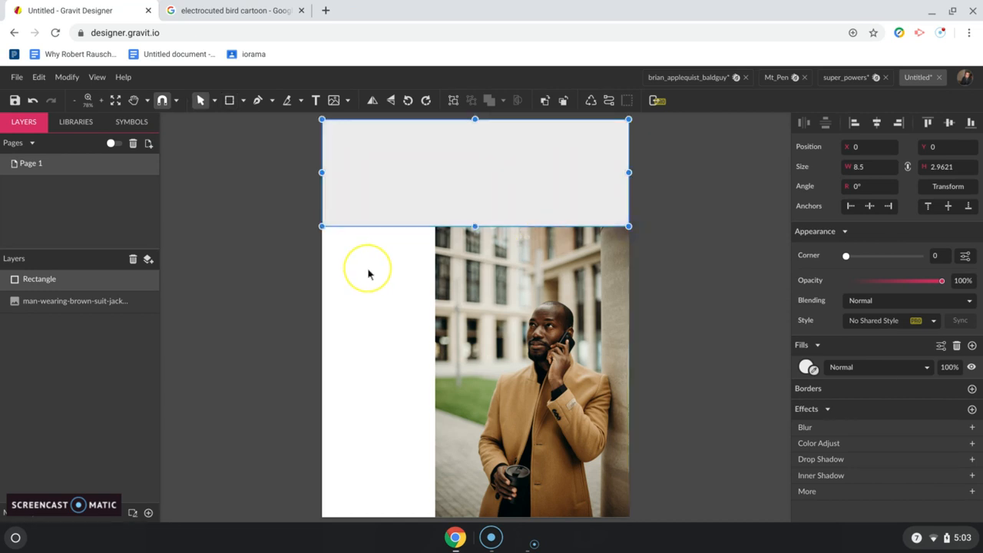
Fill the top rectangle with a brown sampled from the upper part of the pillar in the photo
left_click(807, 368)
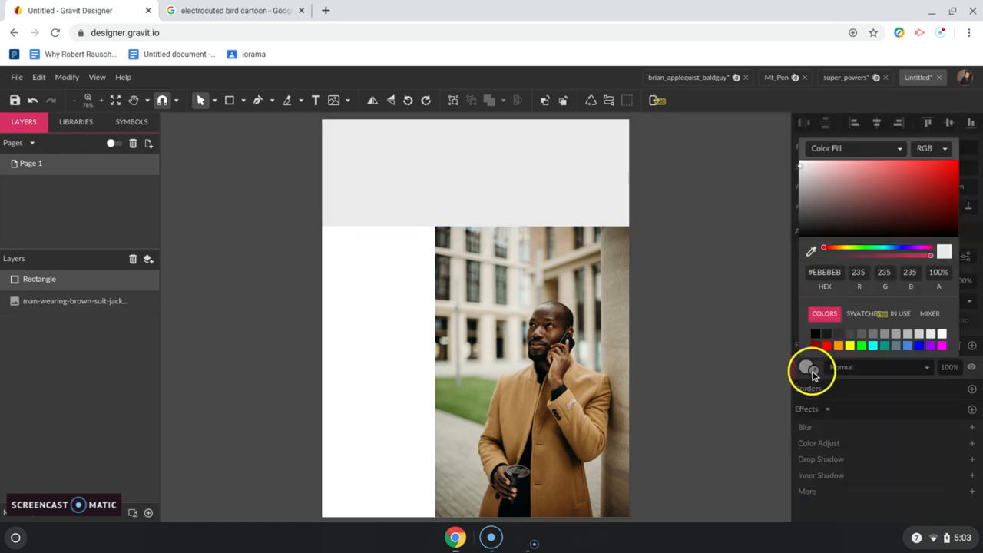
left_click(811, 371)
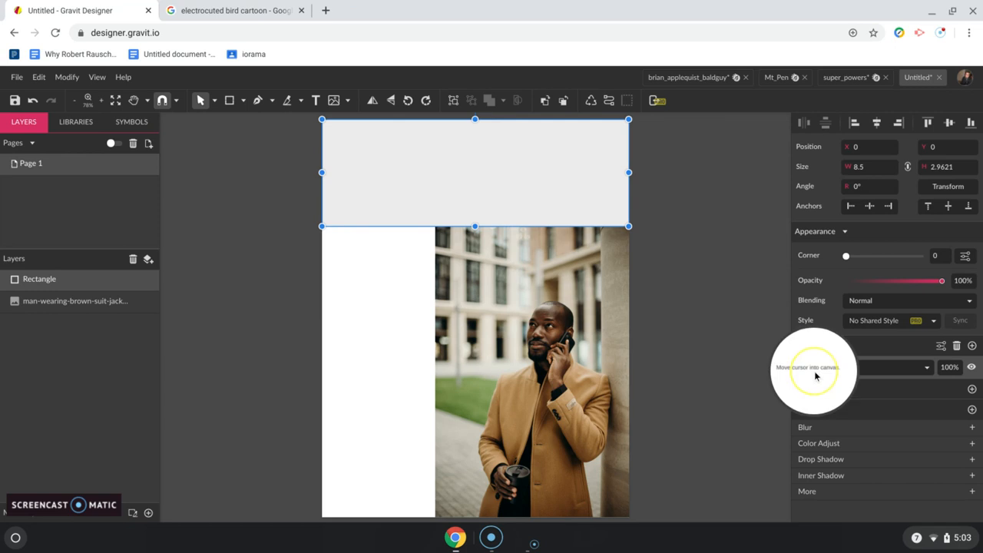
left_click(611, 241)
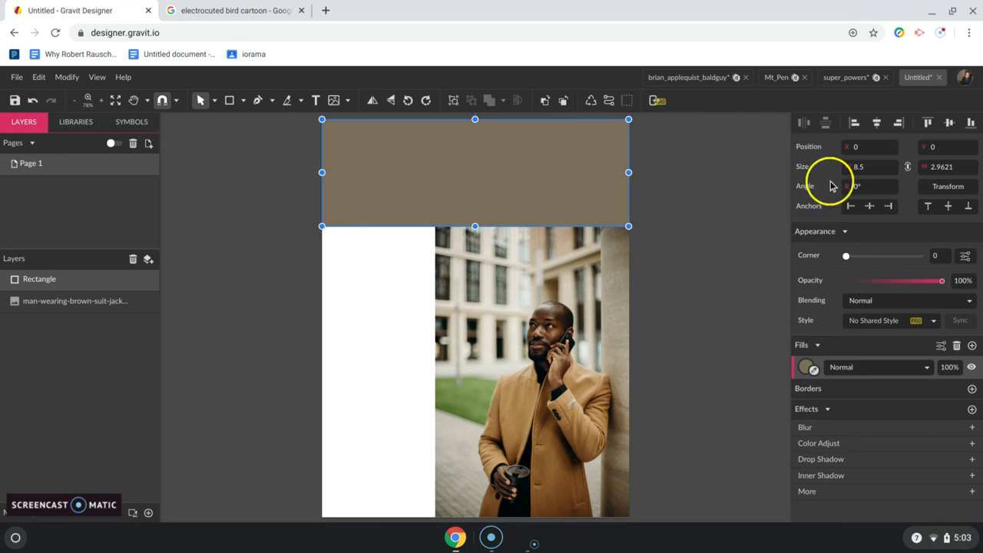
Change the top rectangle's fill to a vertical linear gradient from black at its upper edge to the sampled brown just below its lower edge
left_click(808, 367)
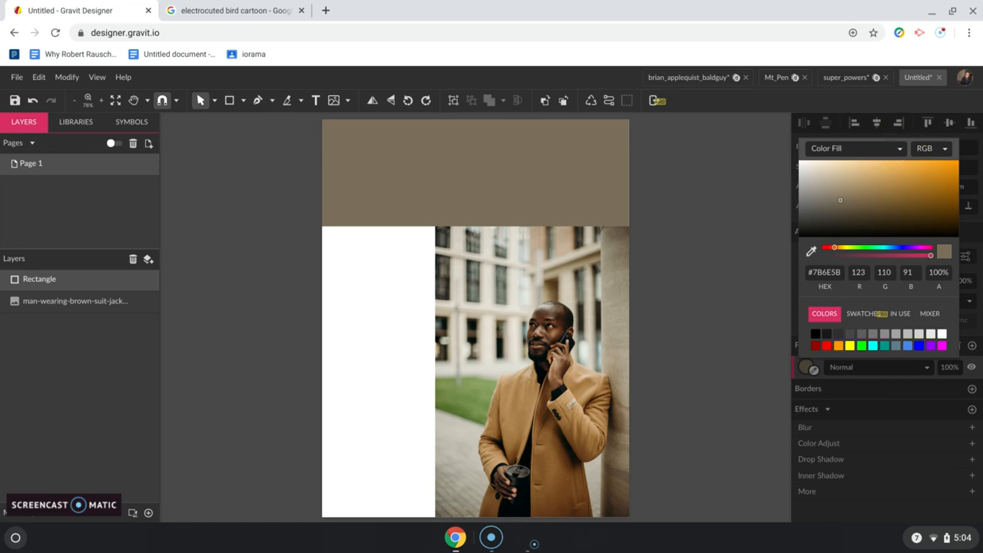
left_click(899, 148)
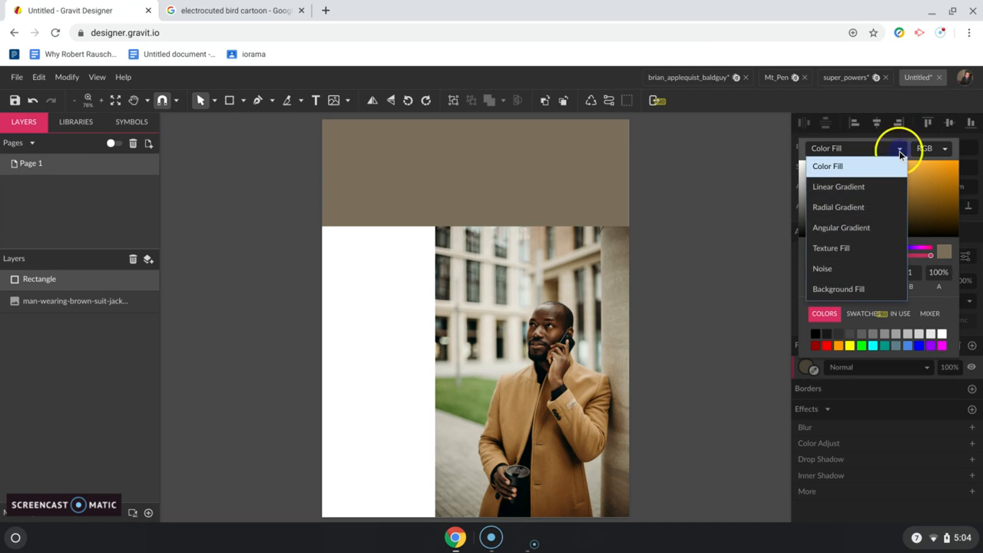
left_click(885, 187)
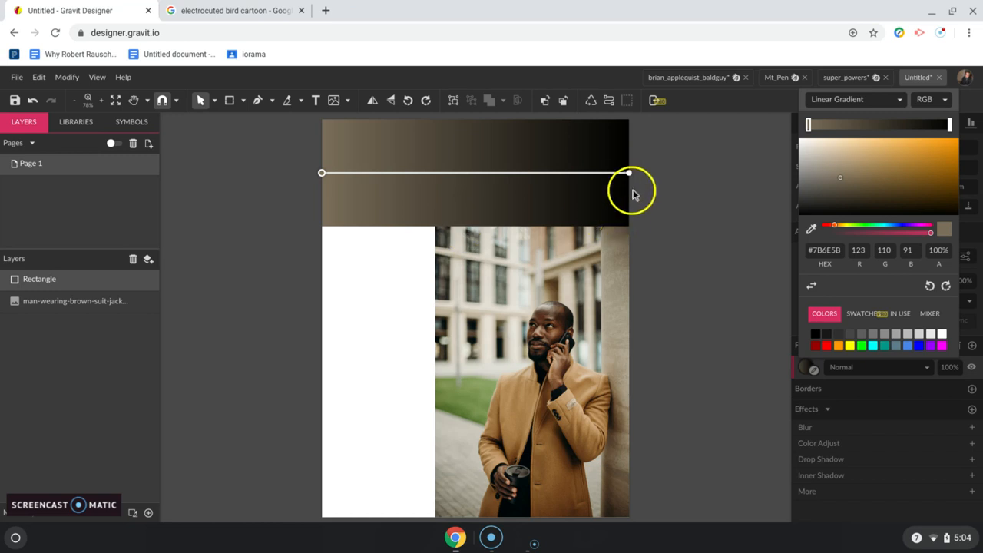
left_click_drag(630, 176, 482, 123)
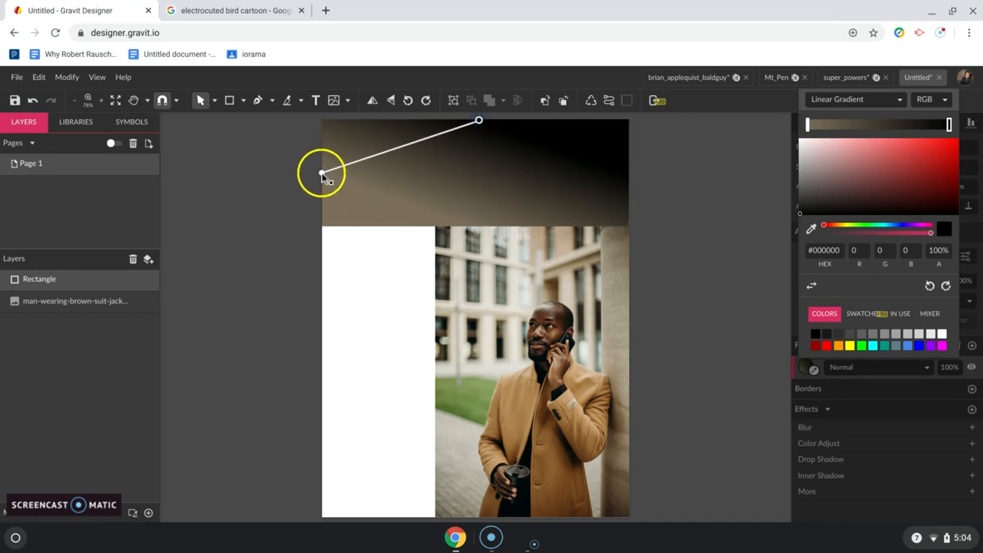
left_click_drag(322, 174, 481, 277)
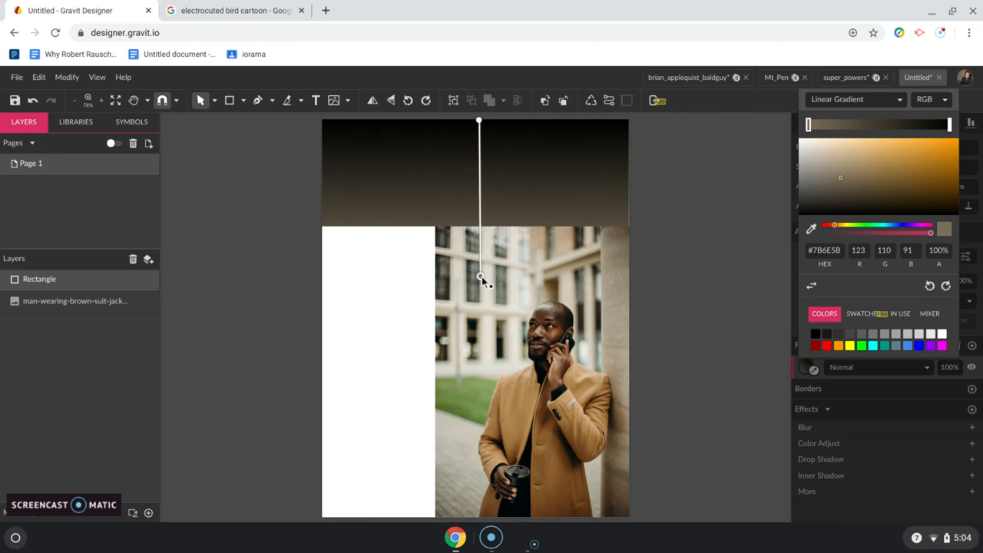
left_click_drag(481, 276, 487, 248)
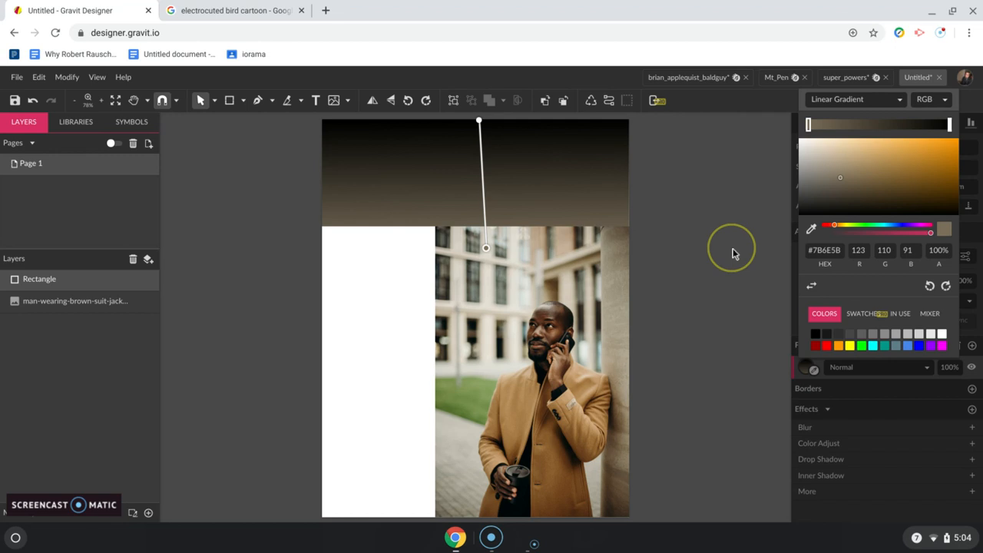
left_click(411, 305)
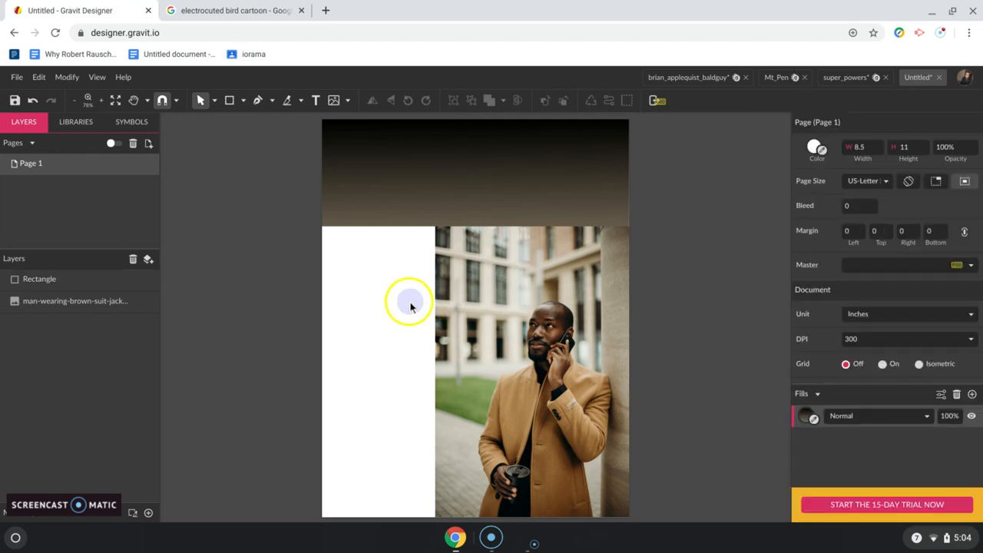
Draw a rectangle about 3.13 × 8.04 in over the blank area beside the photo, from the top rectangle to the page bottom
key("r")
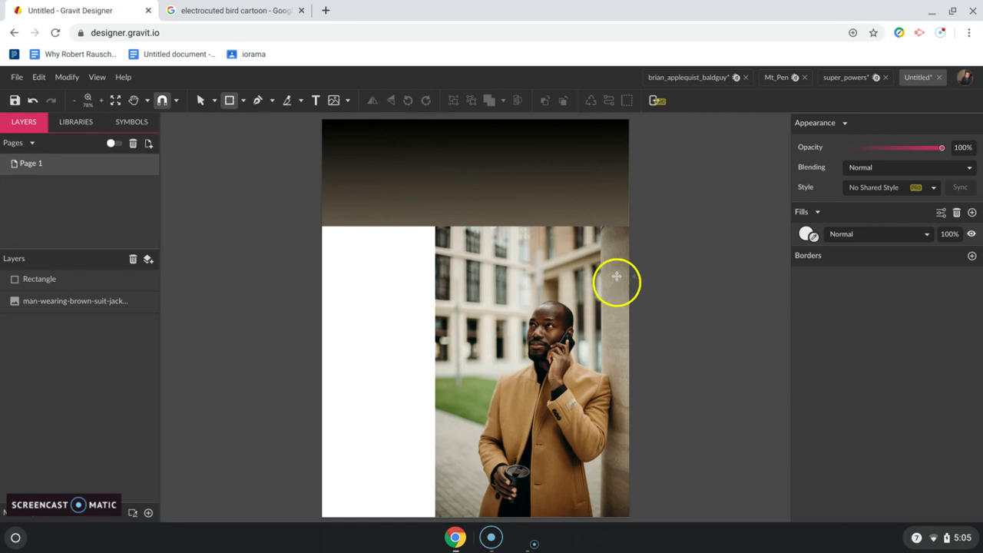
left_click(322, 226)
left_click_drag(322, 226, 436, 519)
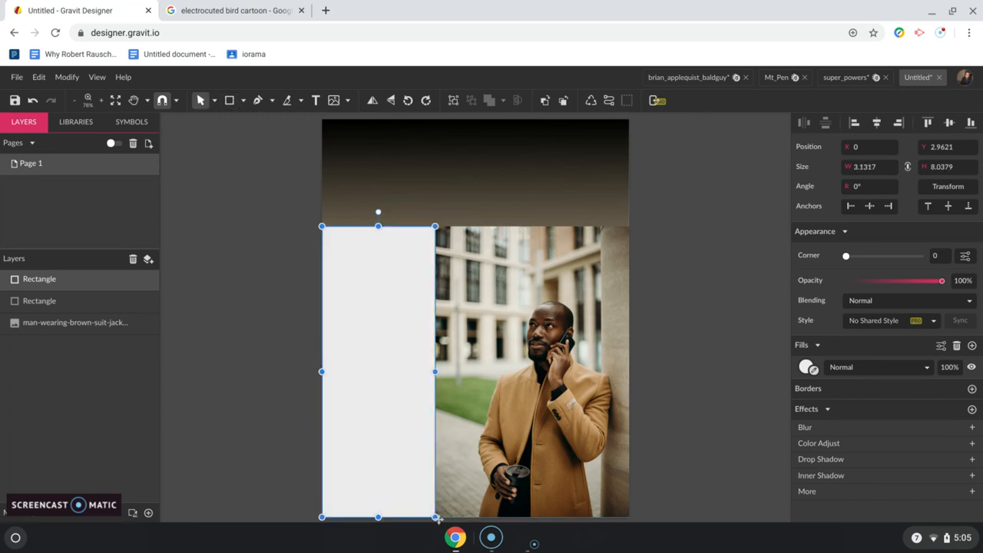
Fill the side rectangle with a greyish brown sampled from the pillar in the photo
left_click(809, 372)
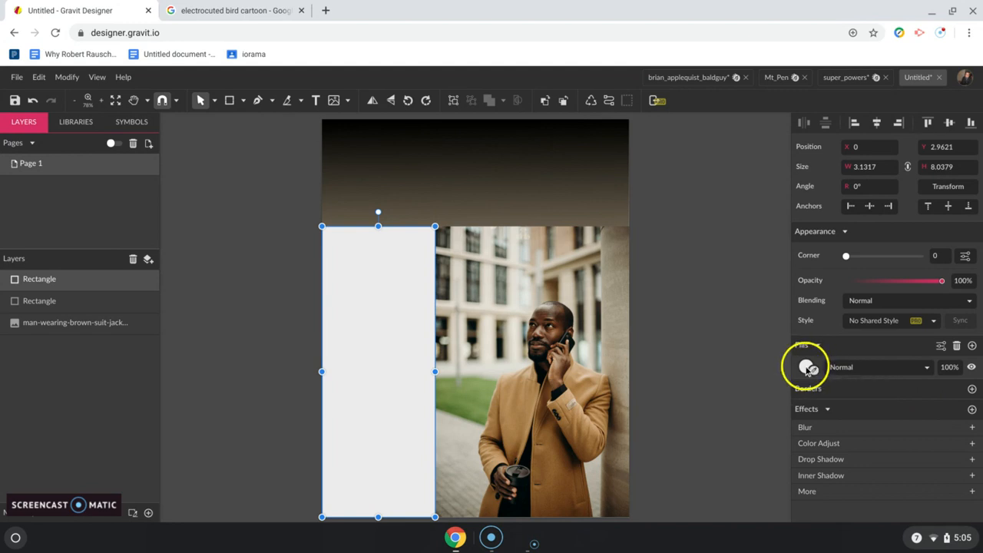
left_click(806, 369)
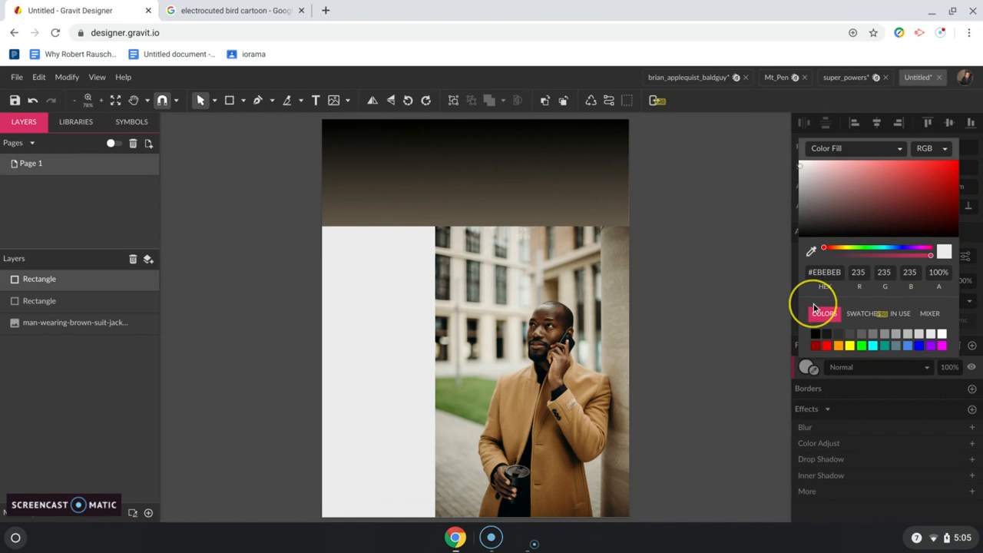
left_click(813, 367)
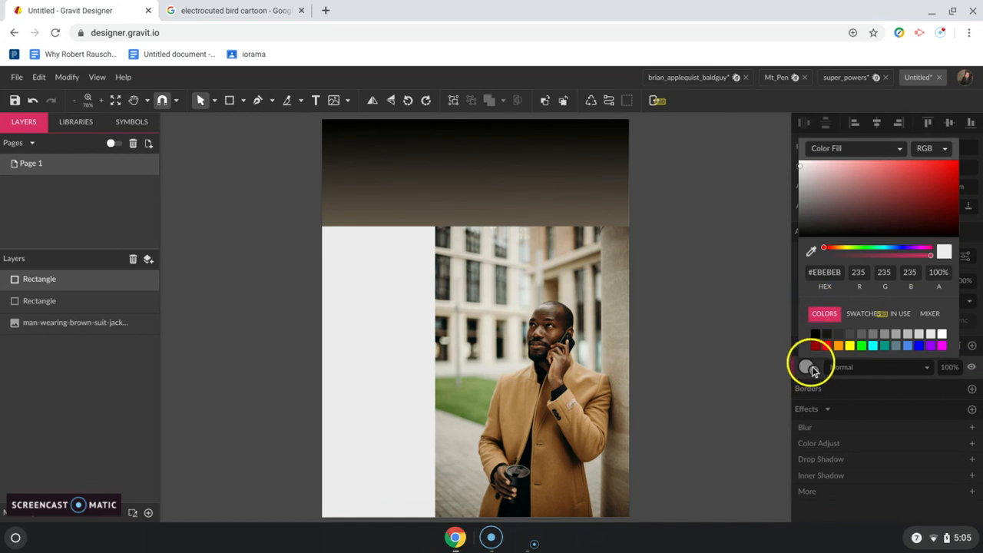
left_click(815, 375)
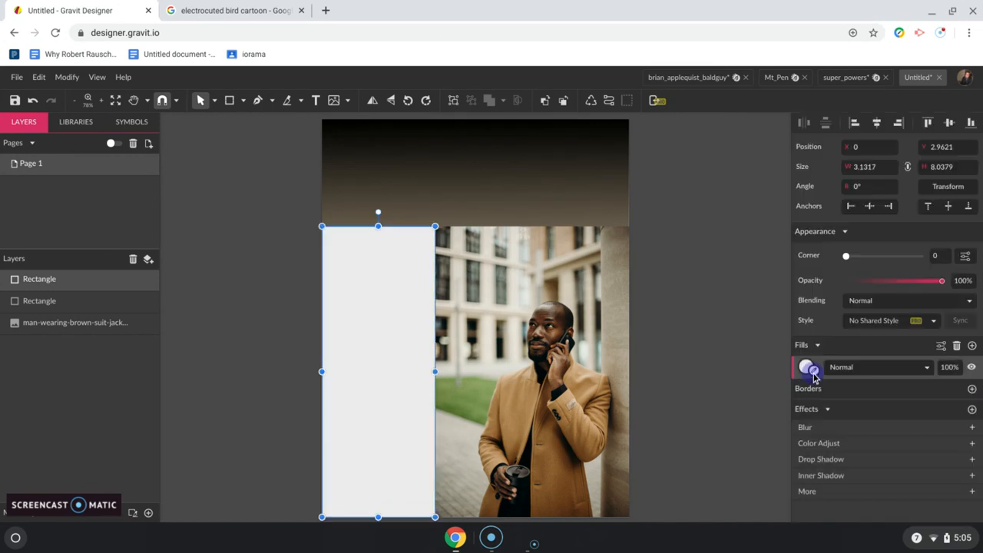
left_click(815, 373)
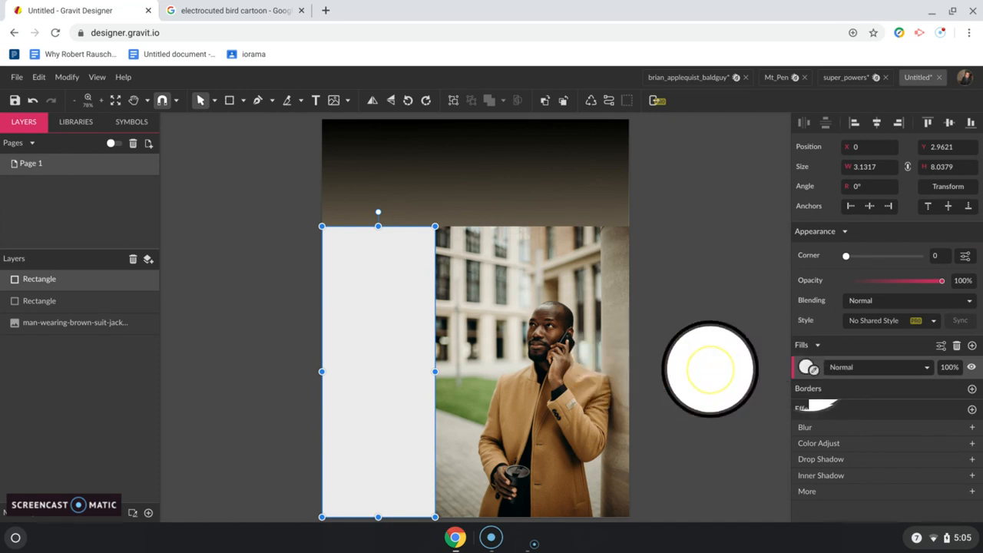
left_click(710, 369)
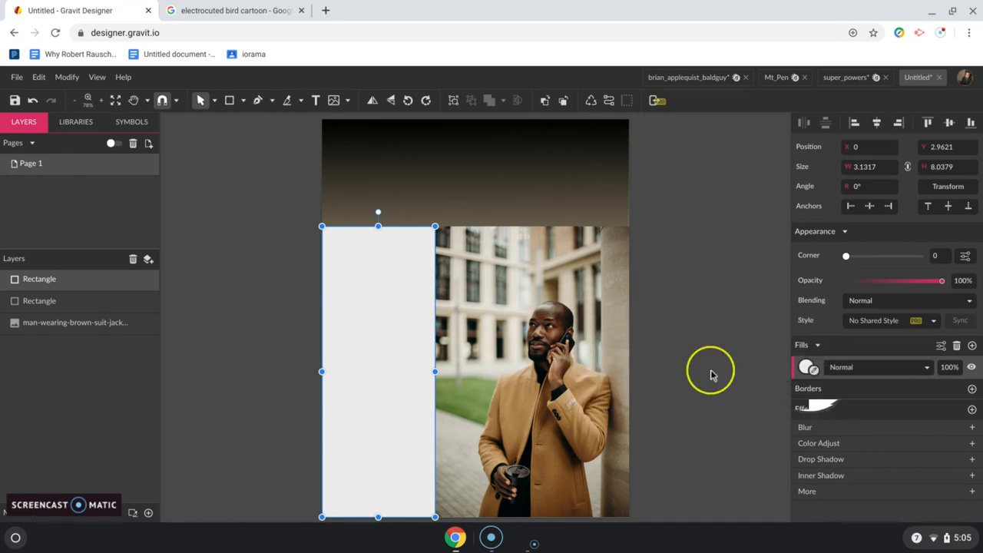
left_click(811, 370)
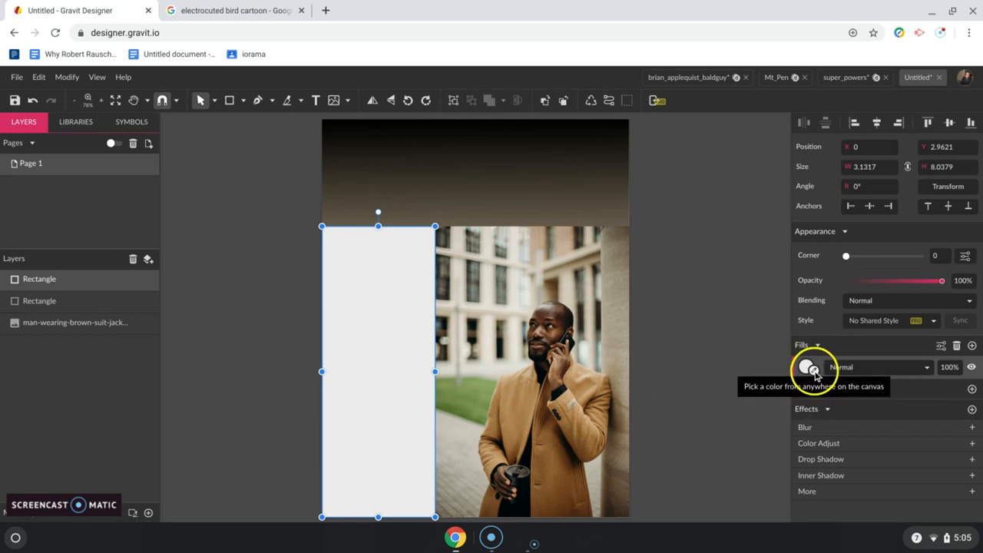
left_click(815, 371)
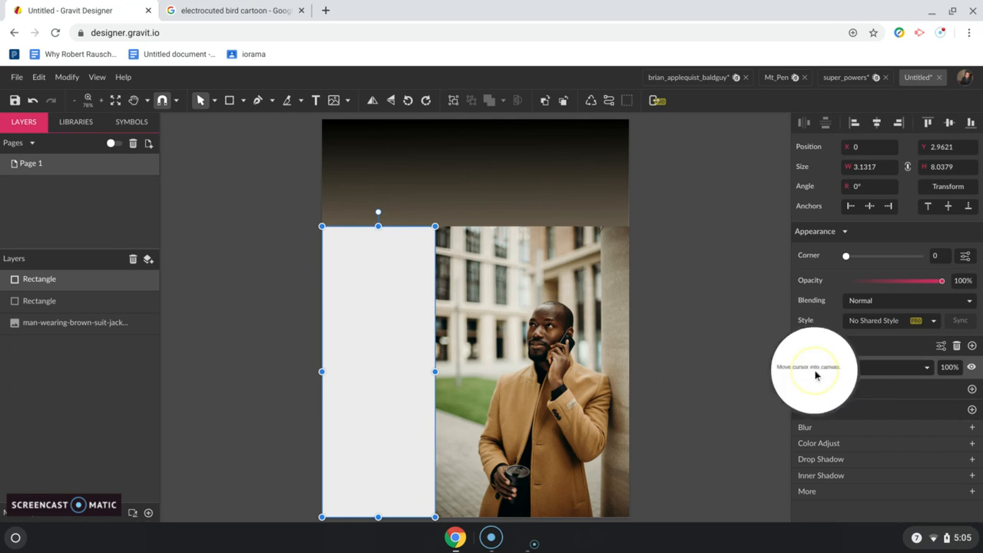
left_click(614, 267)
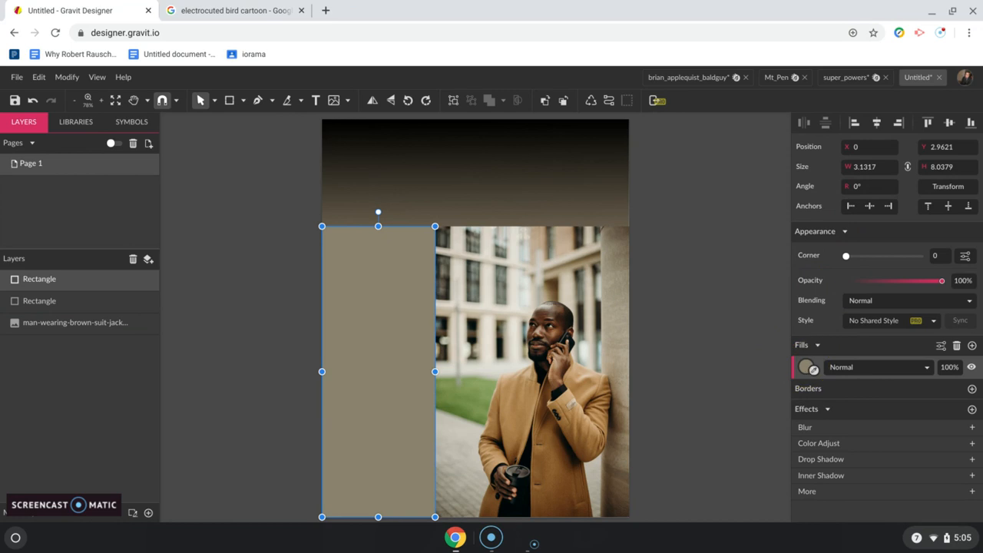
Change the side rectangle's fill to a horizontal linear gradient from the sampled greyish brown to black beside the photo
left_click(806, 368)
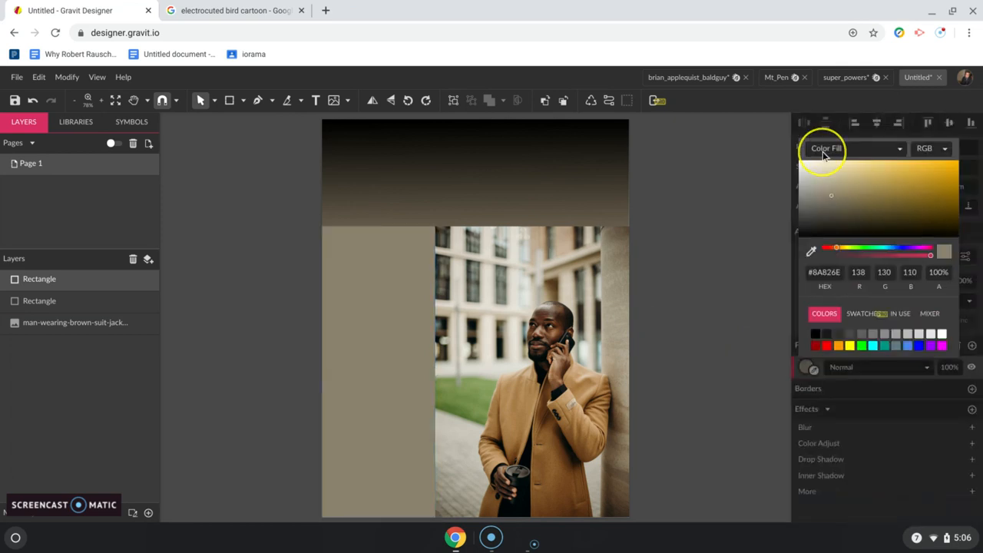
left_click(899, 150)
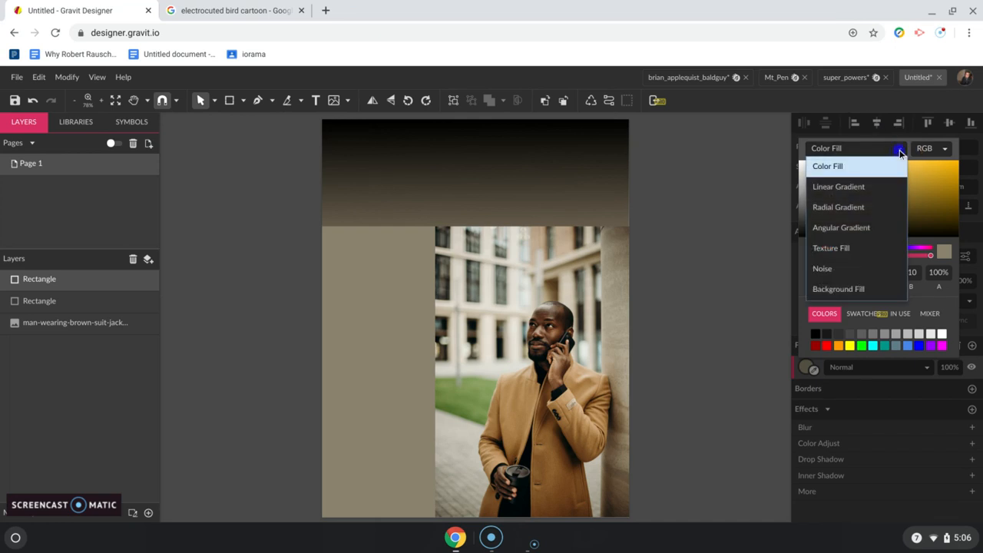
left_click(881, 191)
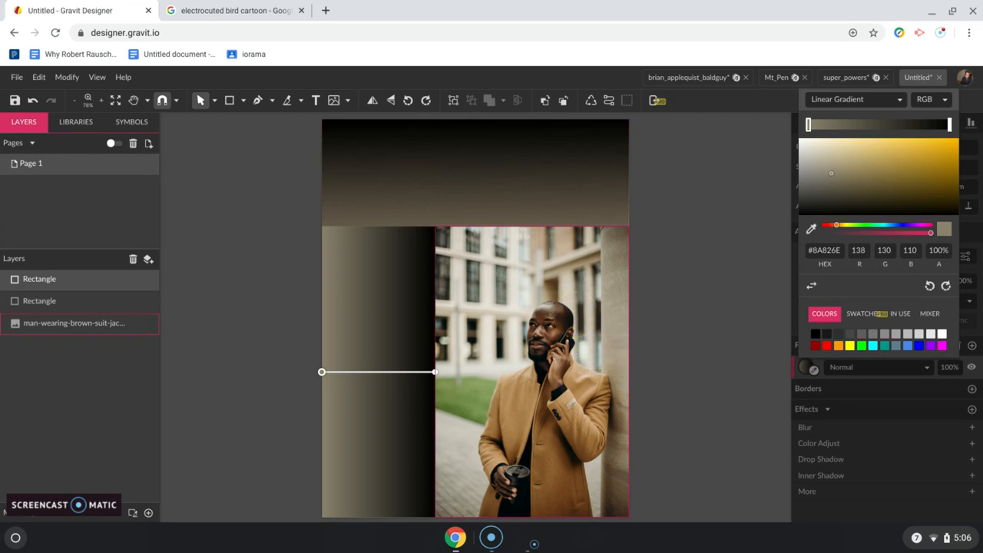
Try a radial gradient on the side rectangle and return its fill to the linear gradient
left_click(837, 138)
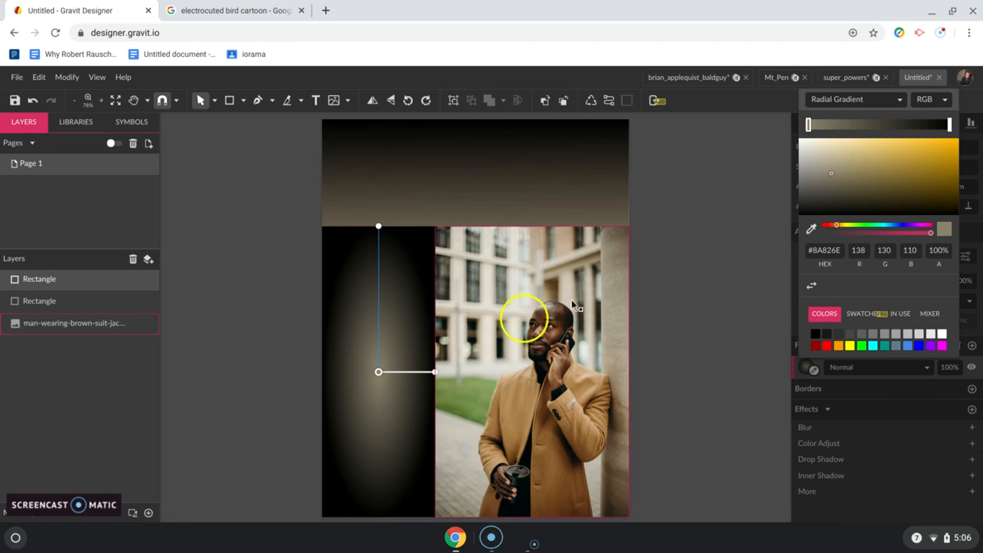
left_click(901, 101)
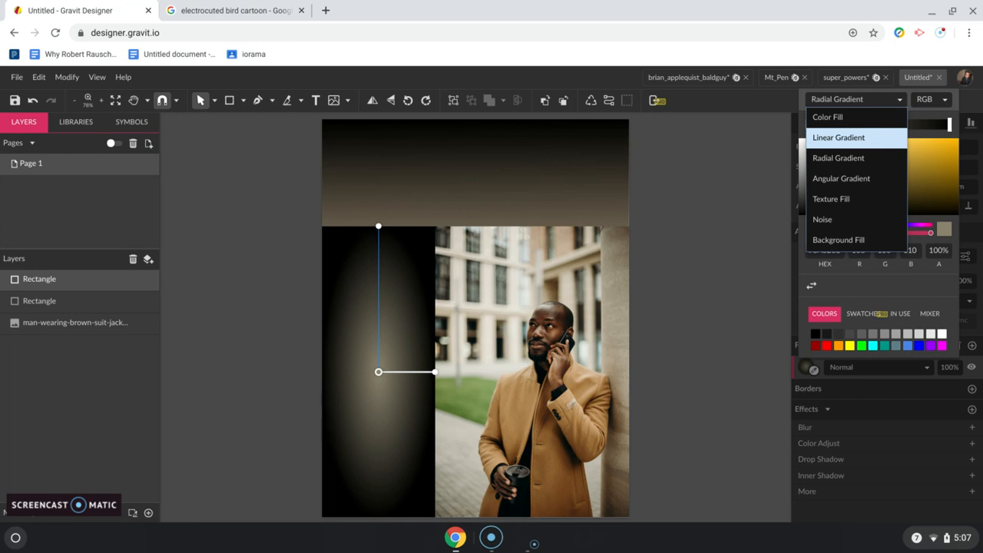
left_click(865, 137)
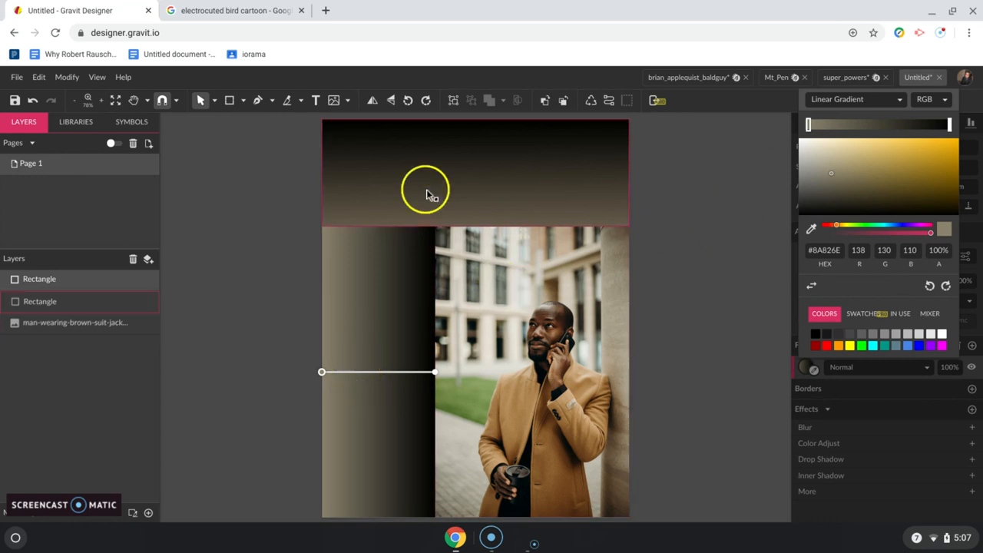
left_click(701, 307)
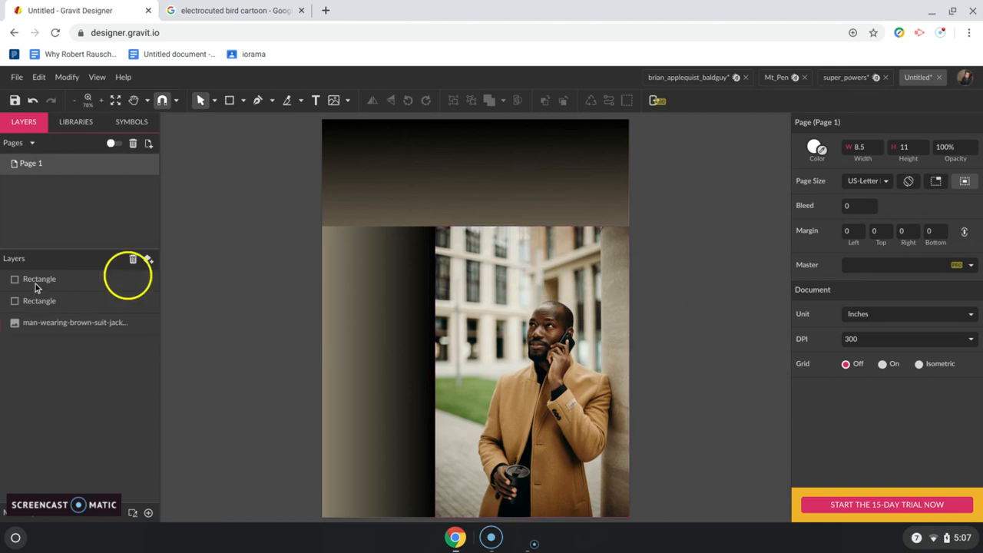
Rename the side rectangle's layer as Pillar and the top rectangle's layer as Top
left_click(74, 283)
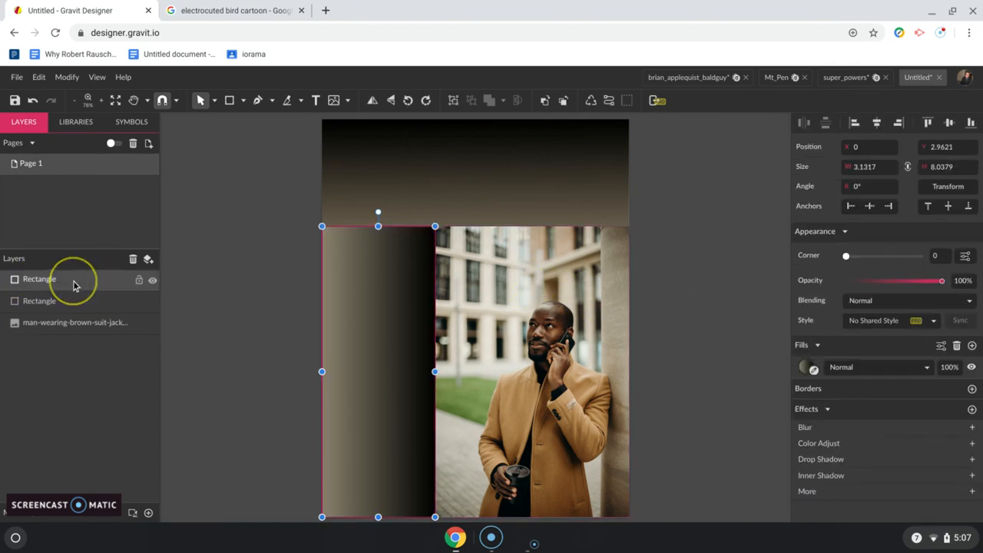
double_click(68, 282)
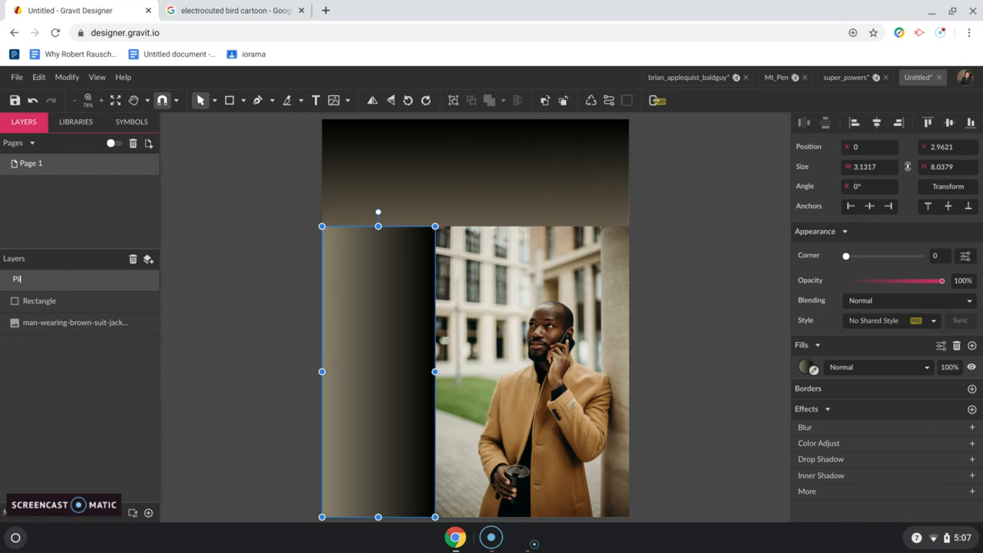
left_click(60, 302)
left_click(60, 305)
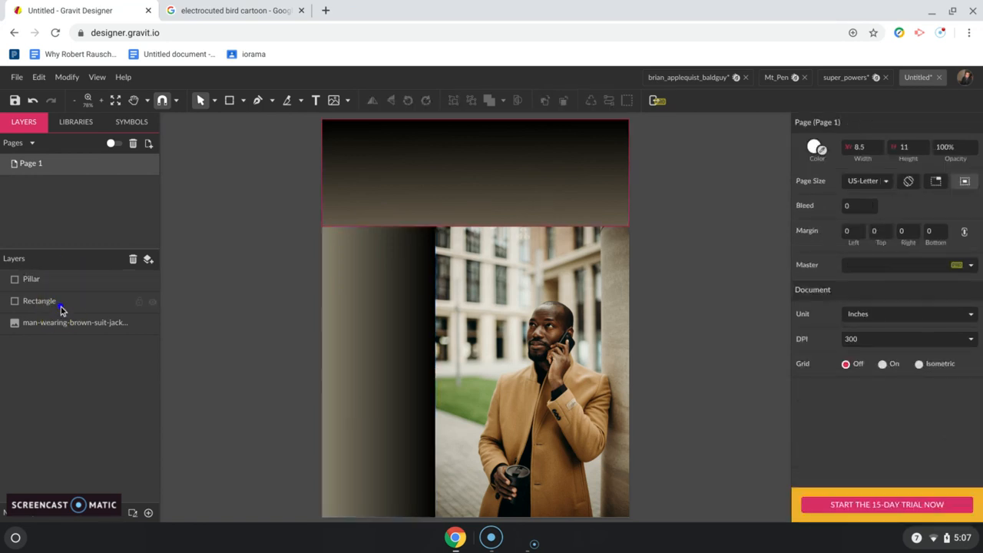
double_click(62, 304)
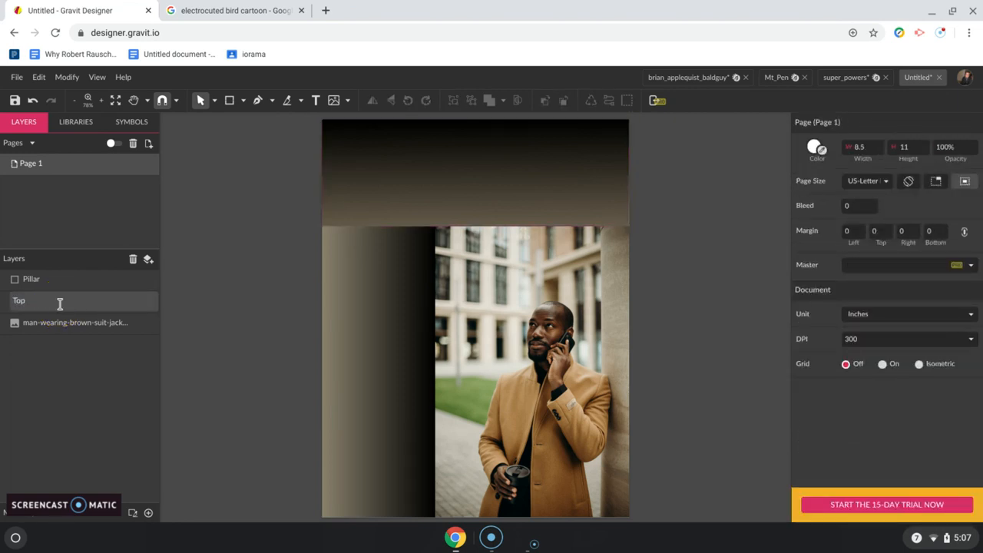
left_click(188, 373)
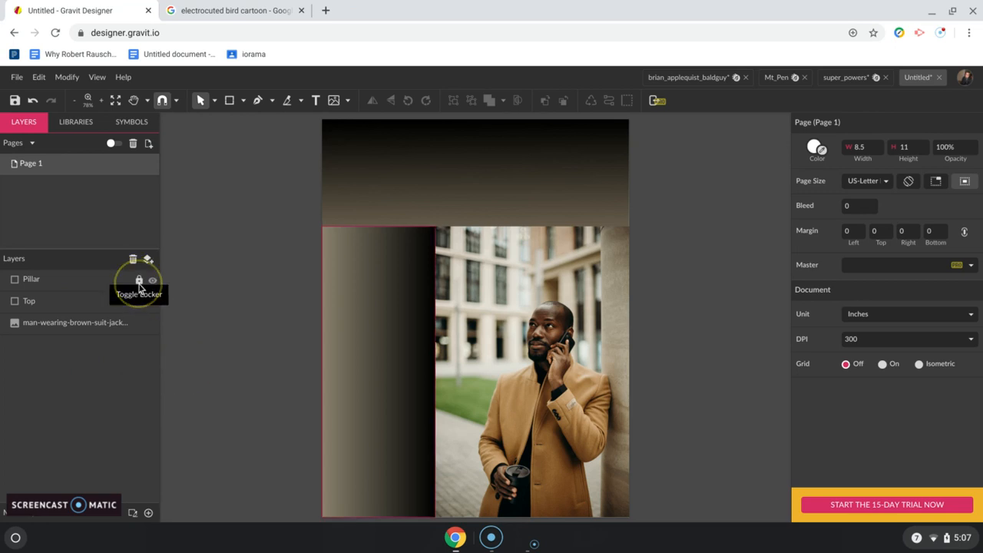
Lock the Pillar, Top and photo layers
left_click(139, 281)
left_click(139, 301)
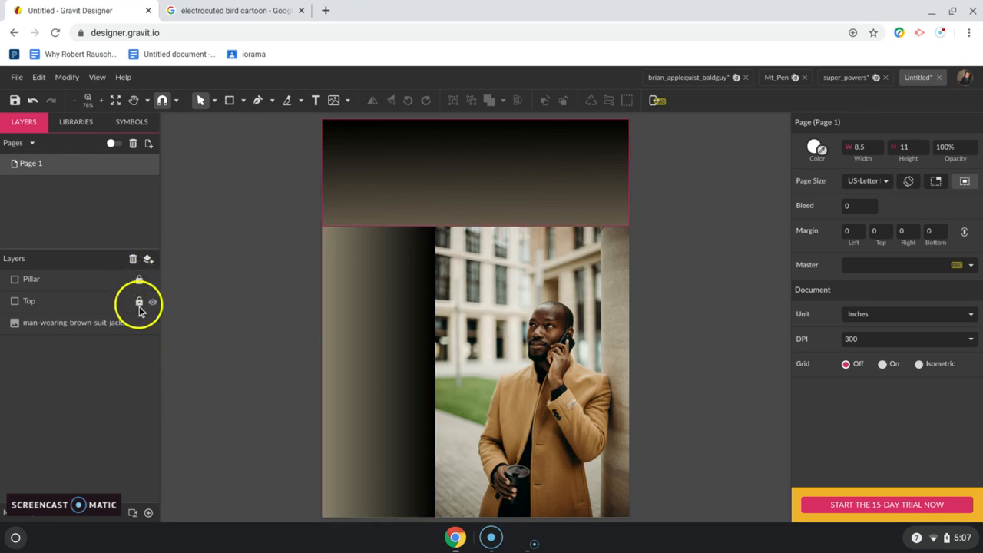
left_click(139, 323)
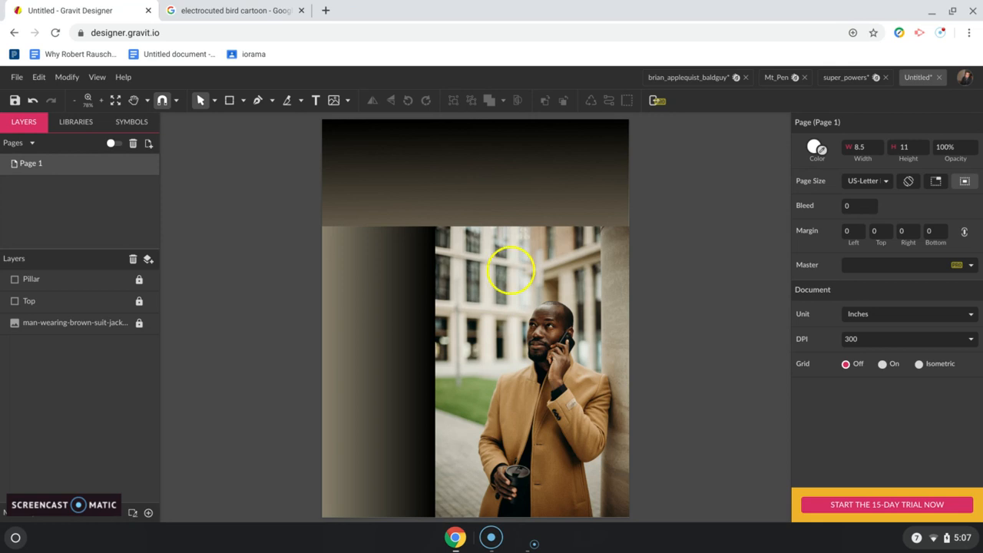
Draw a thin rectangle about 0.16 × 4.30 in and rotate it to about 45.6°, placing its lower end on the man's eye nearest the Pillar
key("r")
left_click_drag(450, 210, 454, 367)
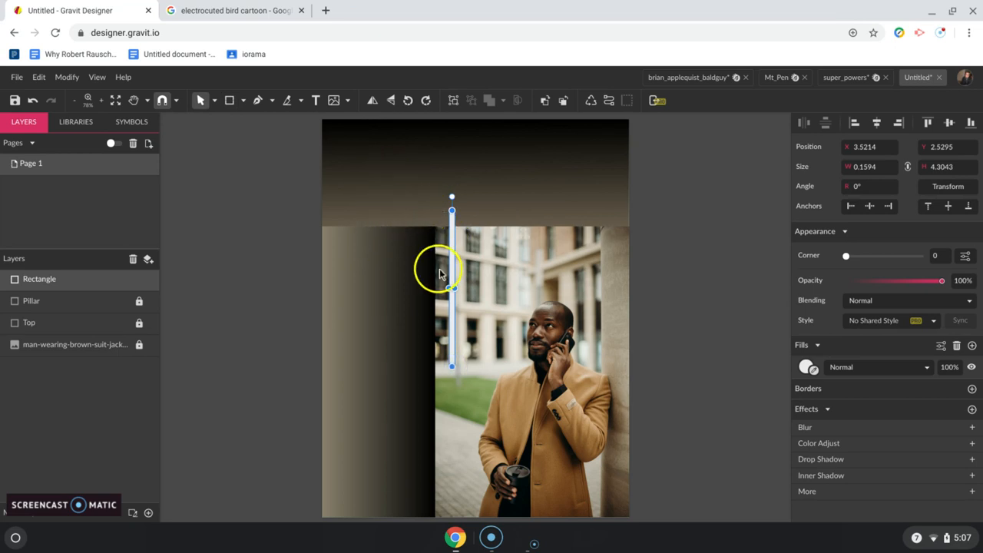
left_click_drag(452, 199, 417, 255)
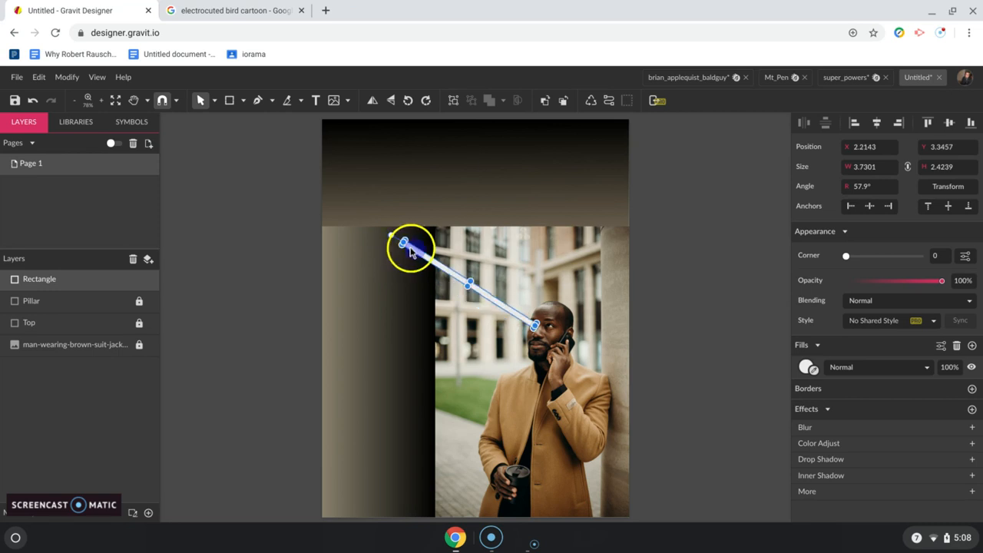
left_click_drag(392, 235, 402, 229)
left_click_drag(435, 264, 436, 255)
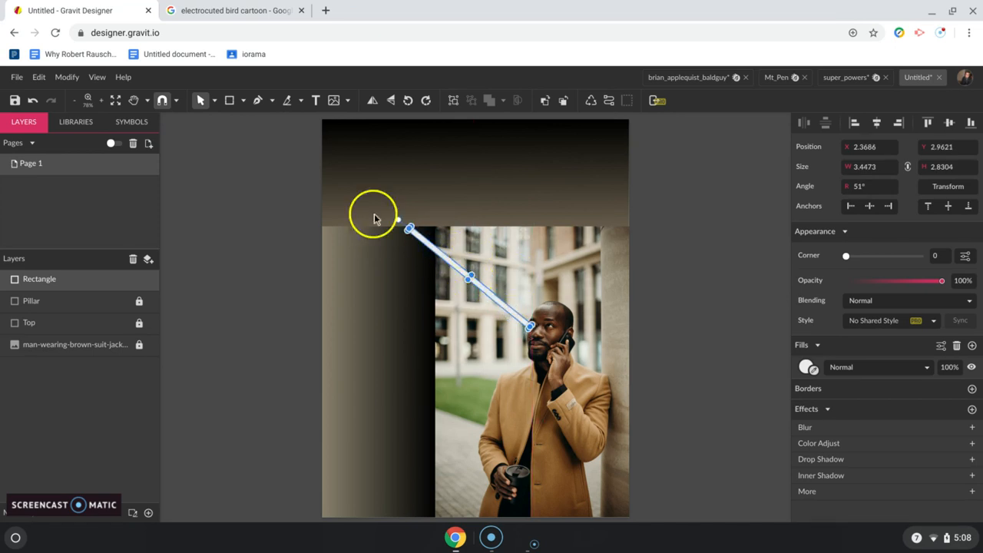
left_click_drag(397, 219, 406, 218)
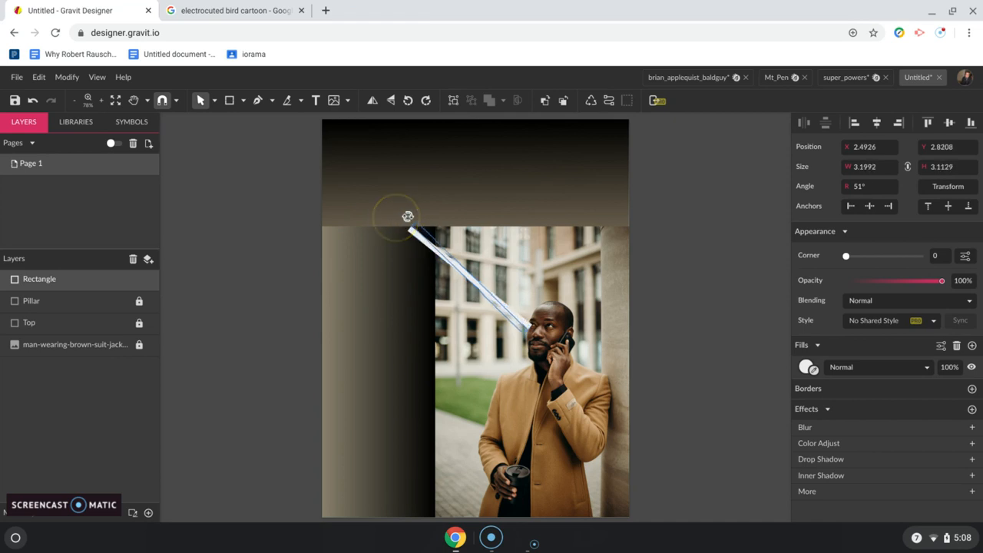
left_click_drag(454, 266, 461, 260)
left_click(461, 258)
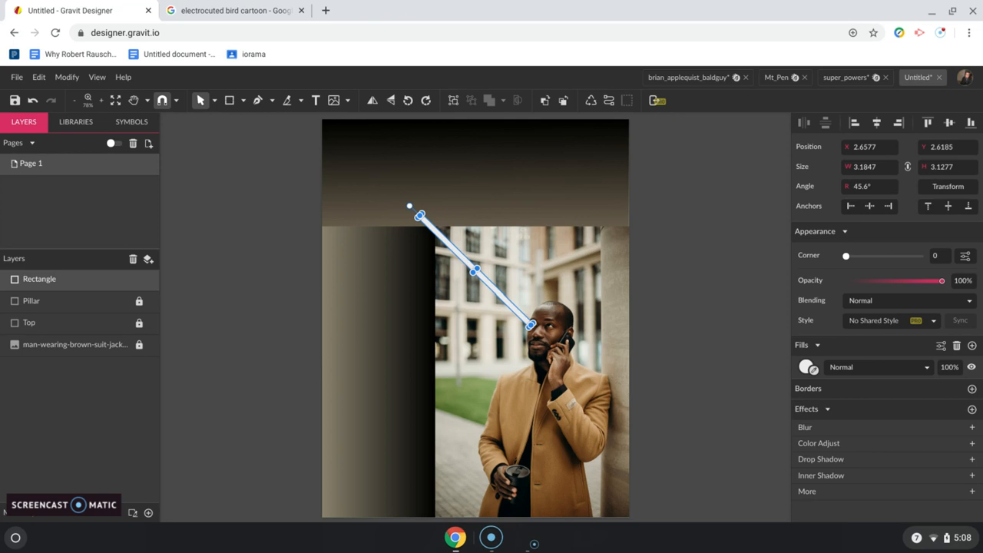
Duplicate the beam rectangle in place, try the copy over the man's other eye, and undo that move
key("ctrl+z")
left_click(465, 257)
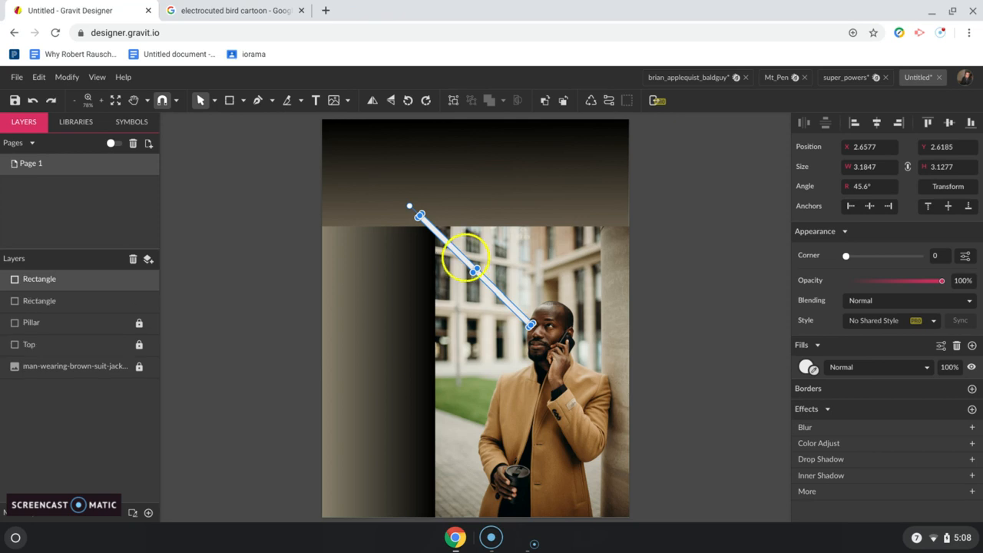
left_click_drag(466, 262, 484, 260)
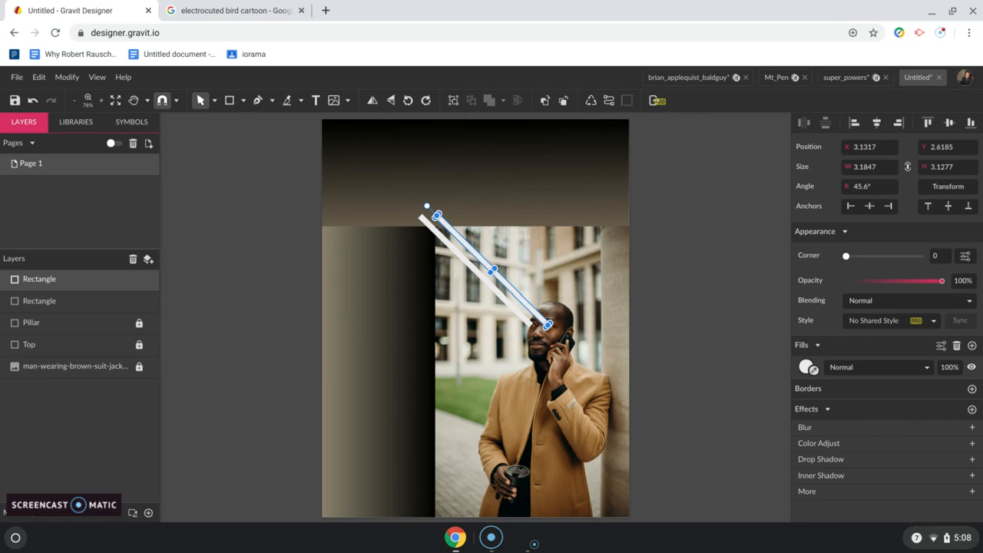
key("ctrl+z")
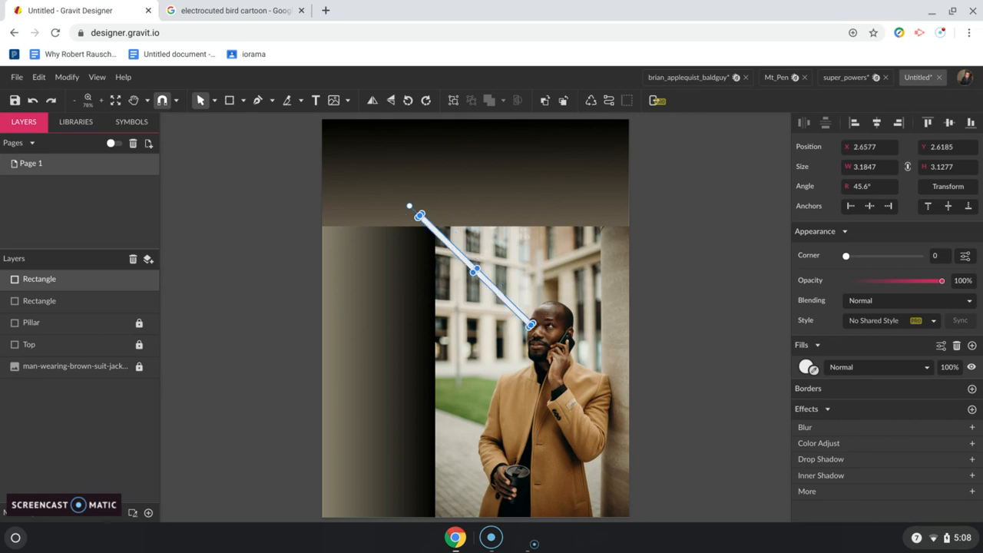
Duplicate the beam rectangle again and move the copy horizontally to X 3.1317 in, with its lower end on the man's other eye
key("ctrl+plus")
key("ctrl+plus")
key("ctrl+plus")
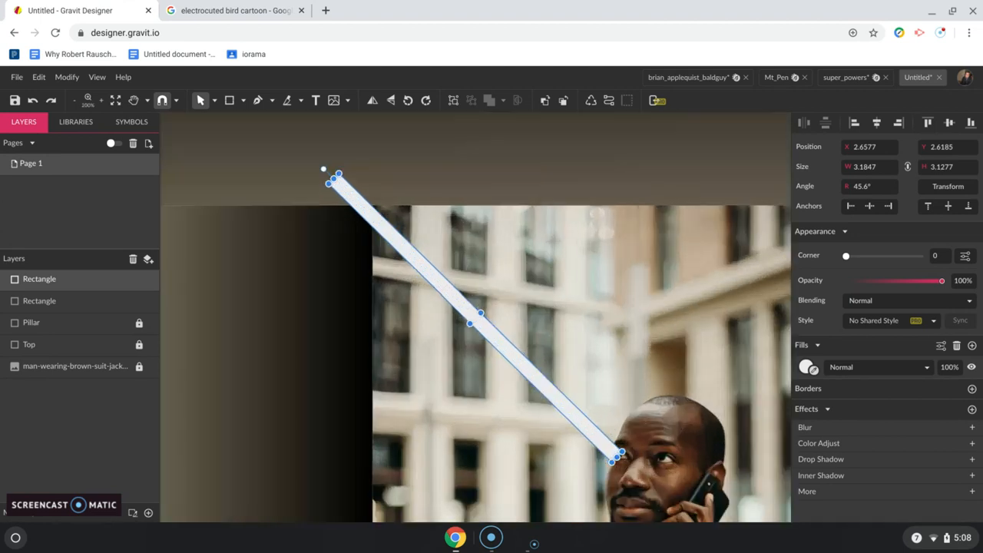
scroll(475, 317, "down", 1)
scroll(475, 318, "right", 3)
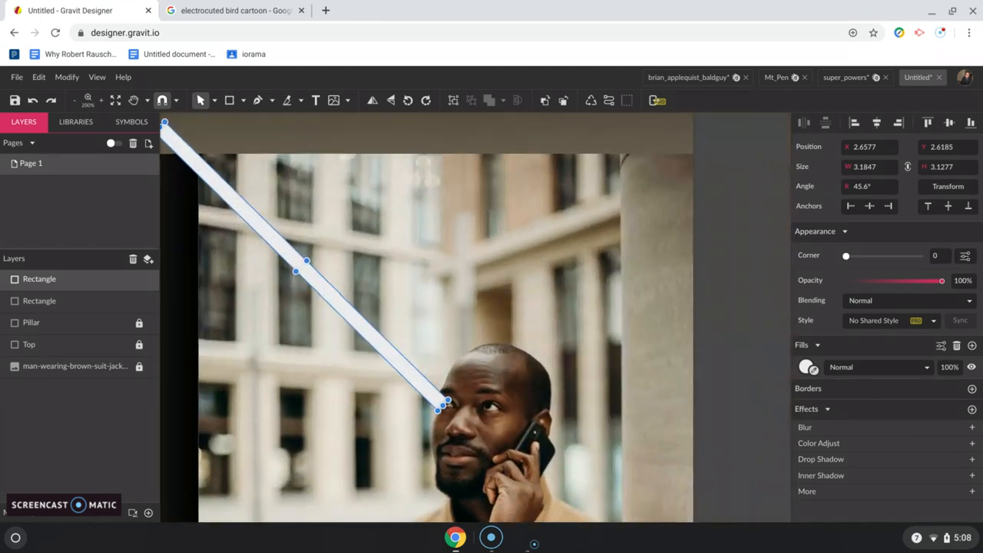
scroll(476, 317, "left", 1)
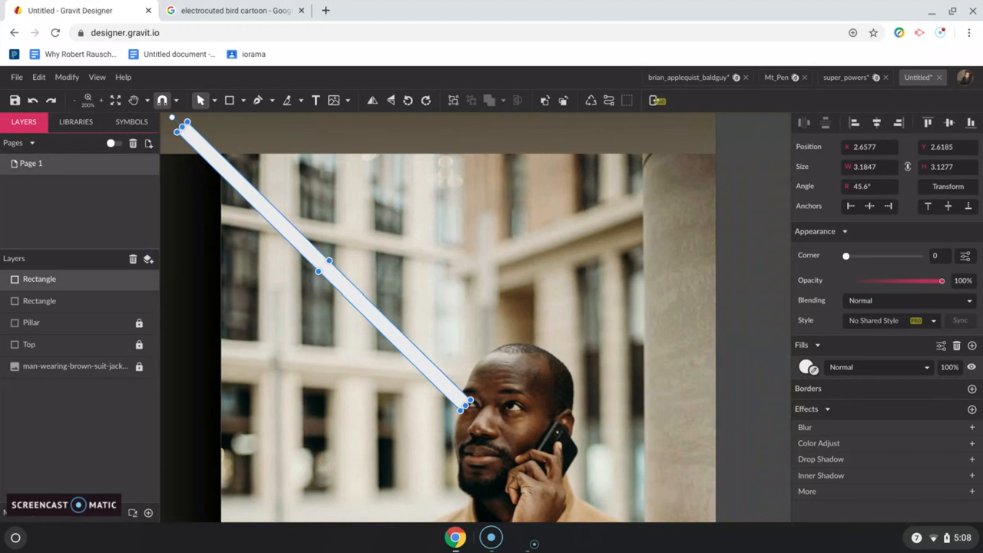
scroll(475, 317, "down", 1)
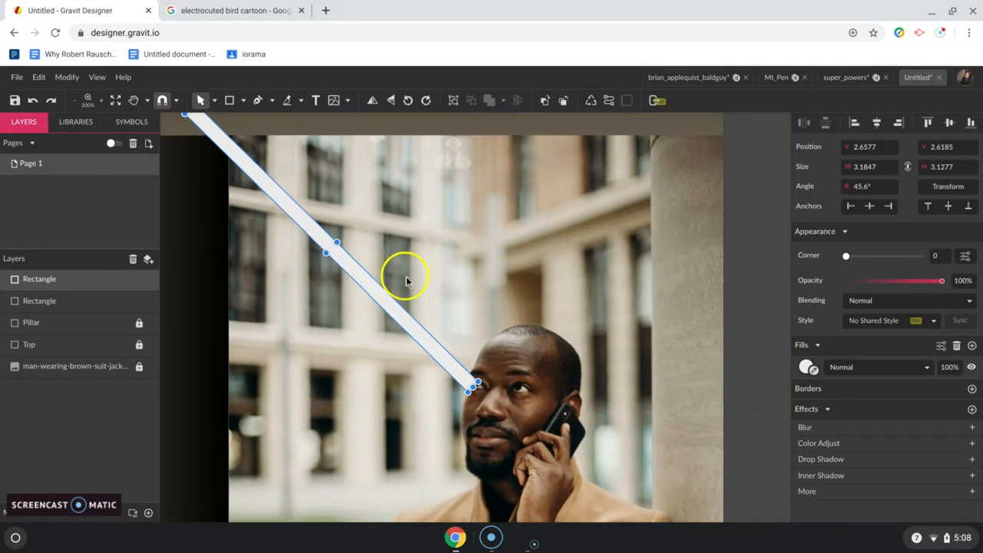
scroll(408, 281, "up", 1)
scroll(408, 282, "left", 1)
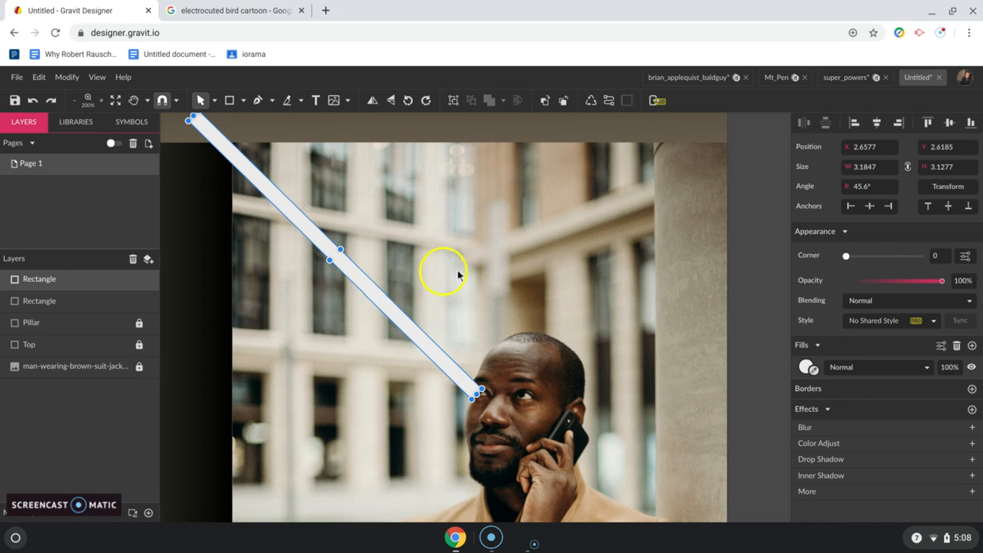
left_click(498, 265)
left_click(391, 308)
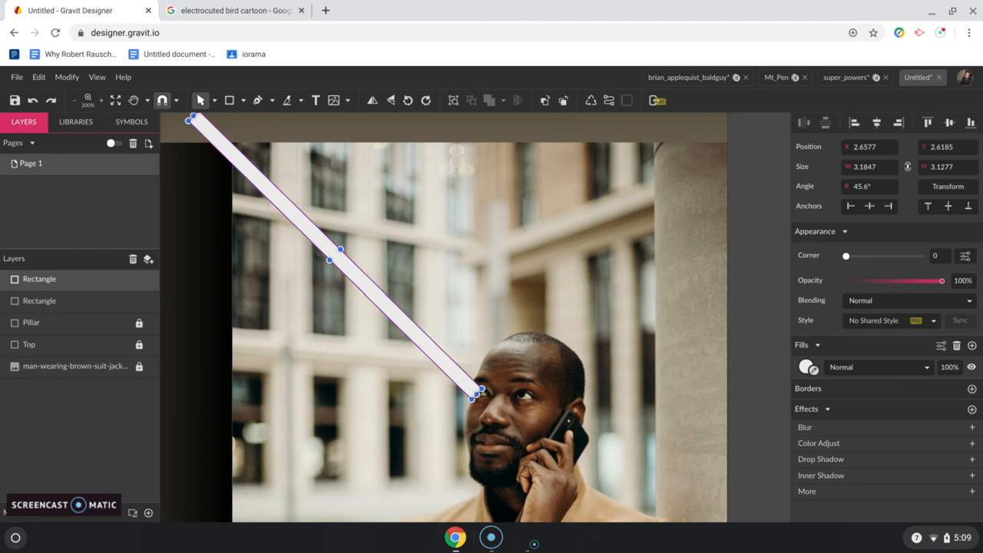
key("ctrl+d")
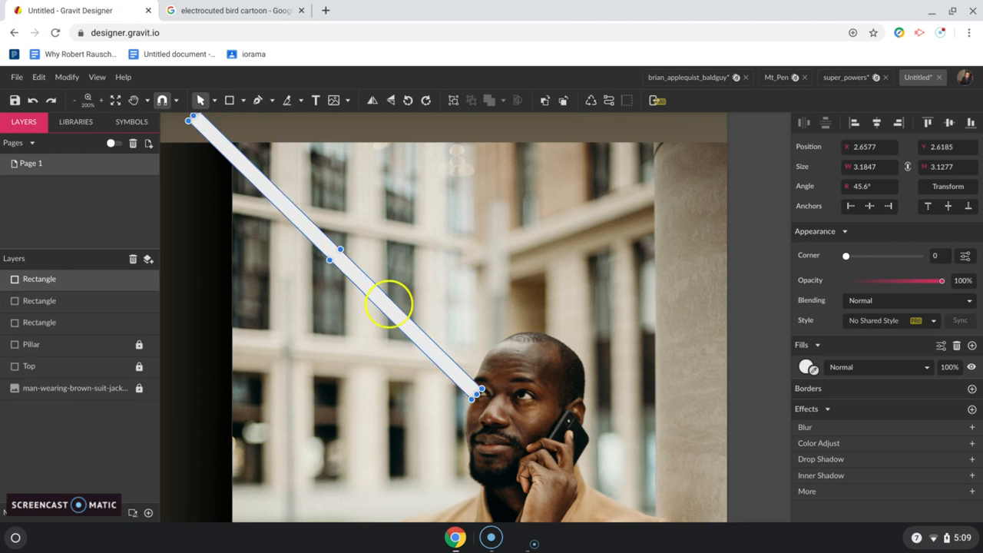
left_click_drag(390, 309, 434, 309)
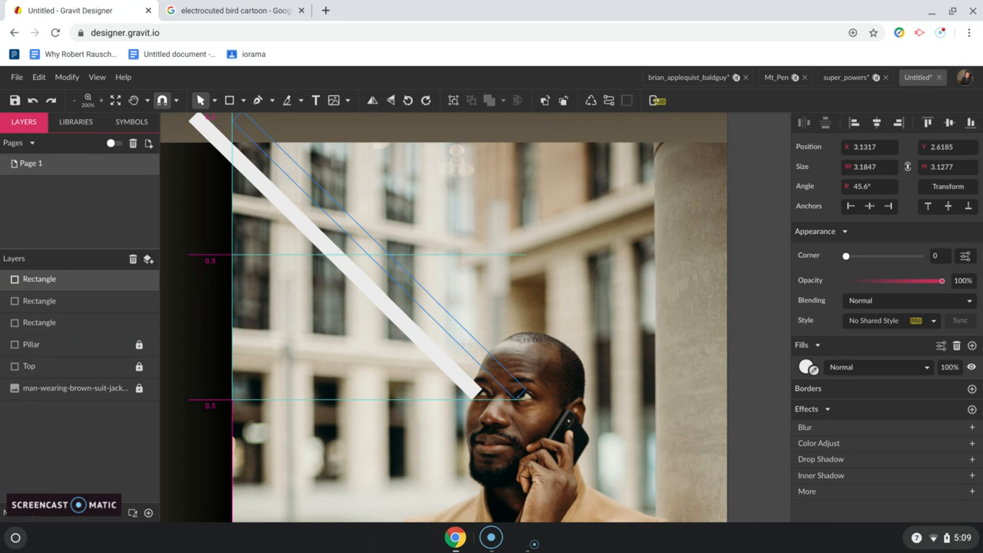
left_click_drag(434, 310, 435, 302)
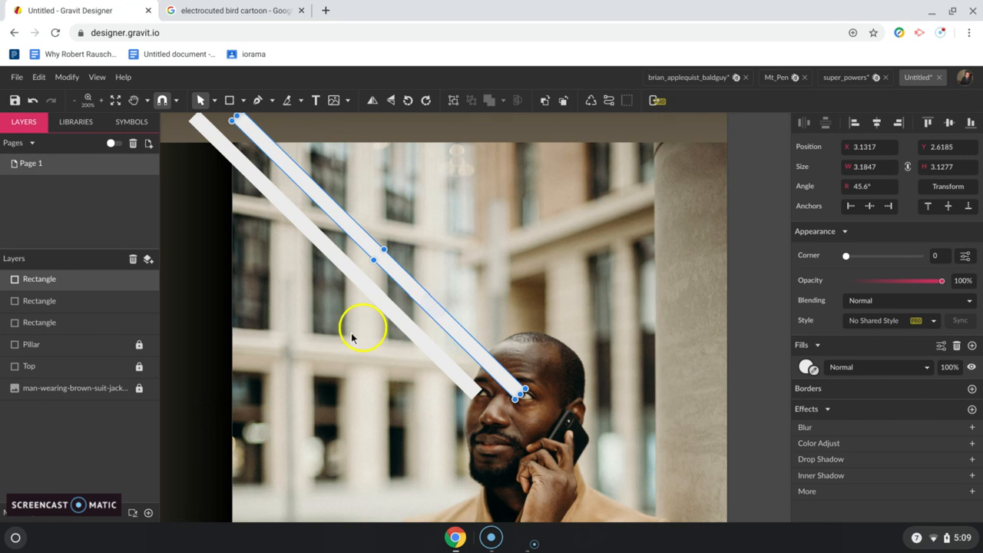
Lengthen both beams from their upper ends further over the Top rectangle, making the one nearest the Pillar span about 3.77 × 3.70 in
scroll(338, 344, "up", 2)
scroll(338, 344, "left", 2)
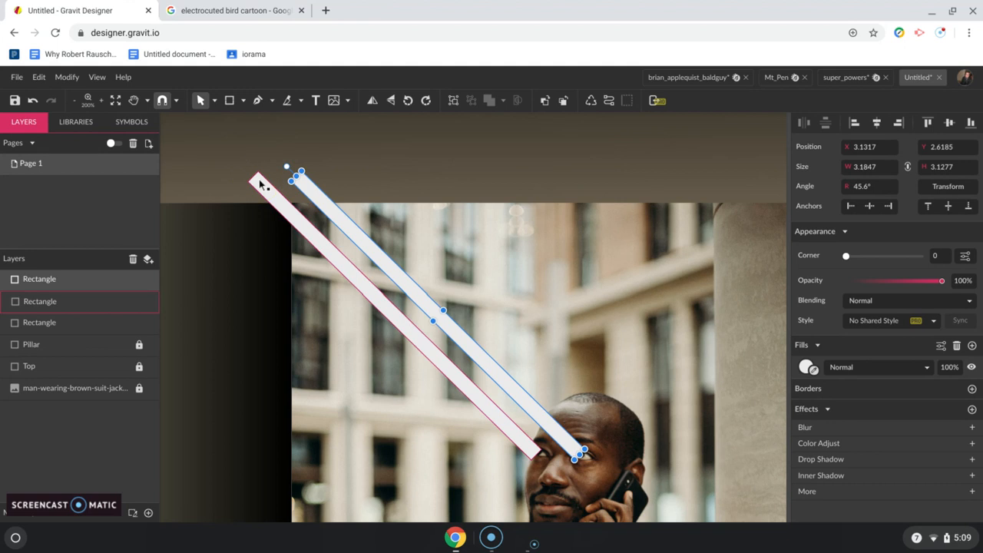
key("ctrl+minus")
key("ctrl+minus")
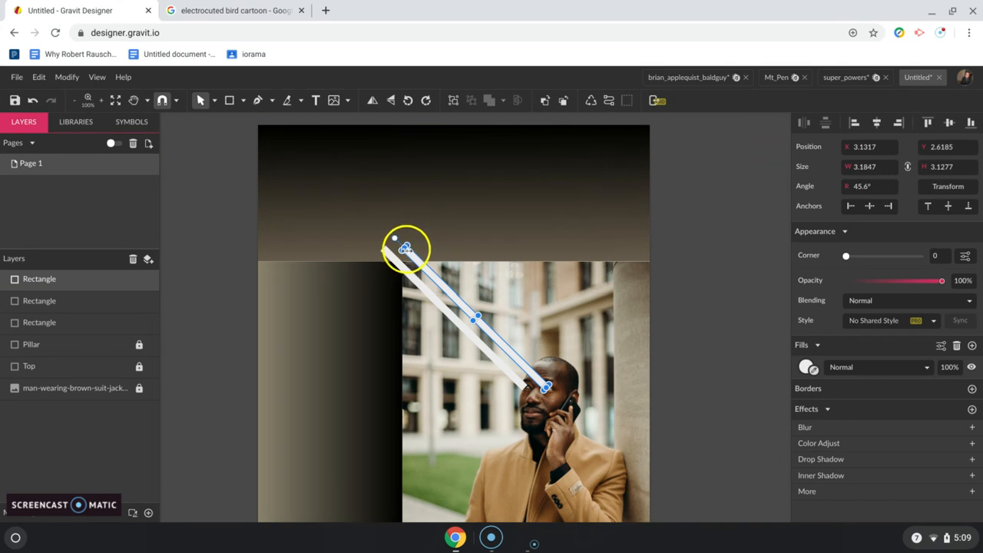
left_click_drag(405, 248, 377, 222)
left_click(387, 257)
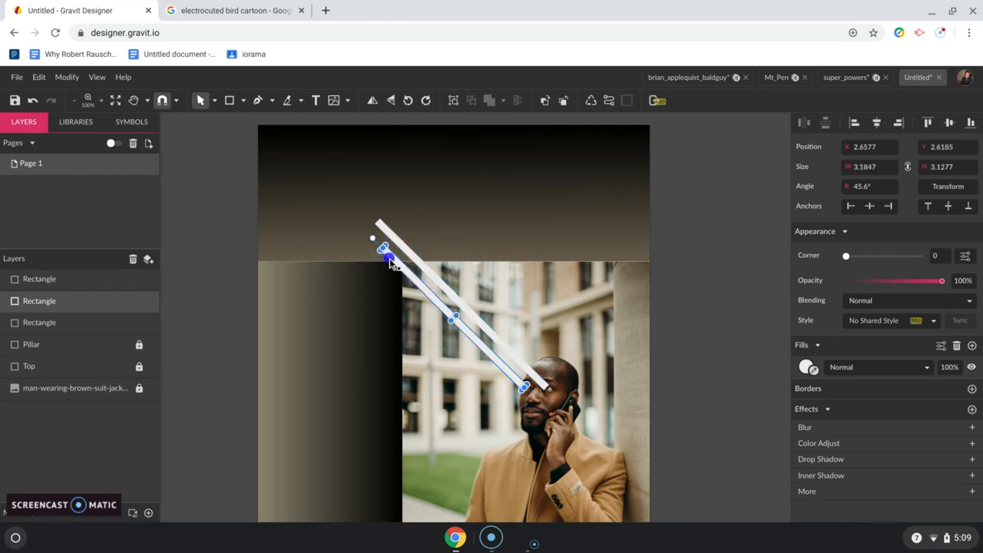
left_click_drag(382, 247, 355, 224)
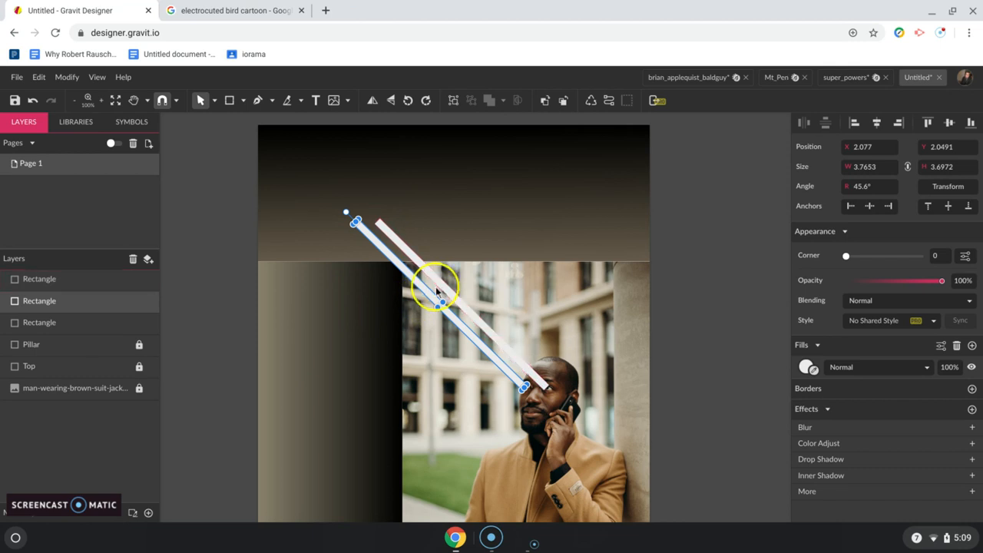
Duplicate the beam farthest from the Pillar in place and narrow the copy to about 3.73 × 3.66 in overall
left_click(442, 286)
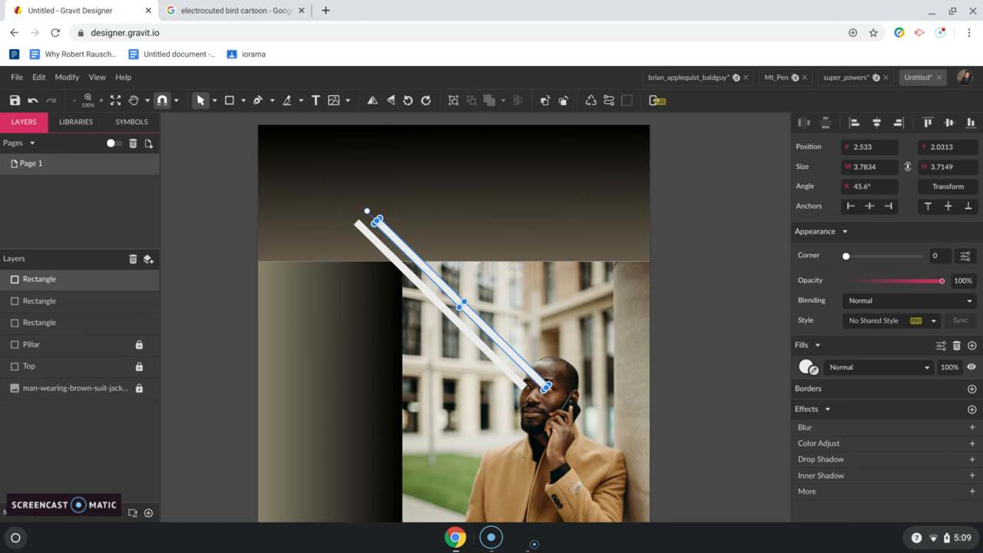
scroll(435, 276, "up", 1)
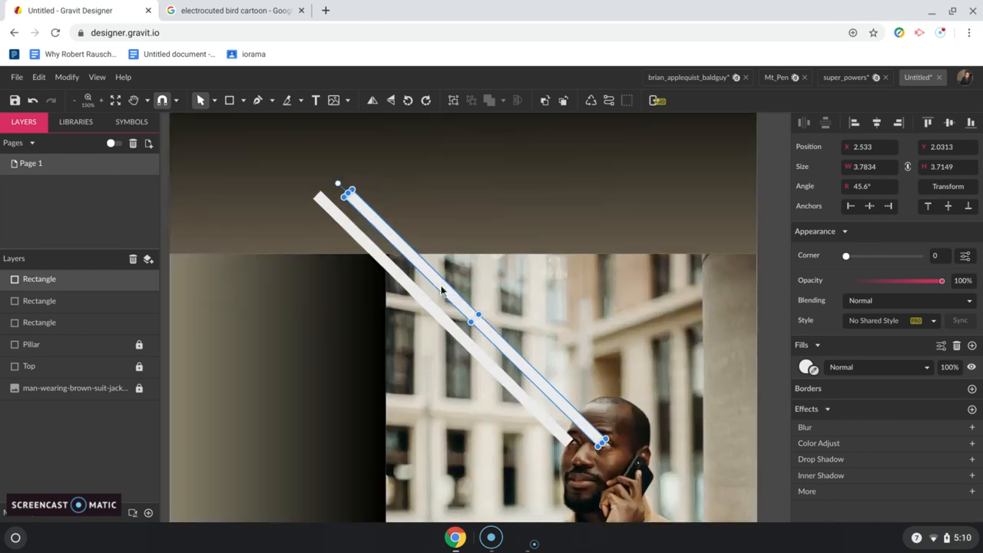
key("ctrl+d")
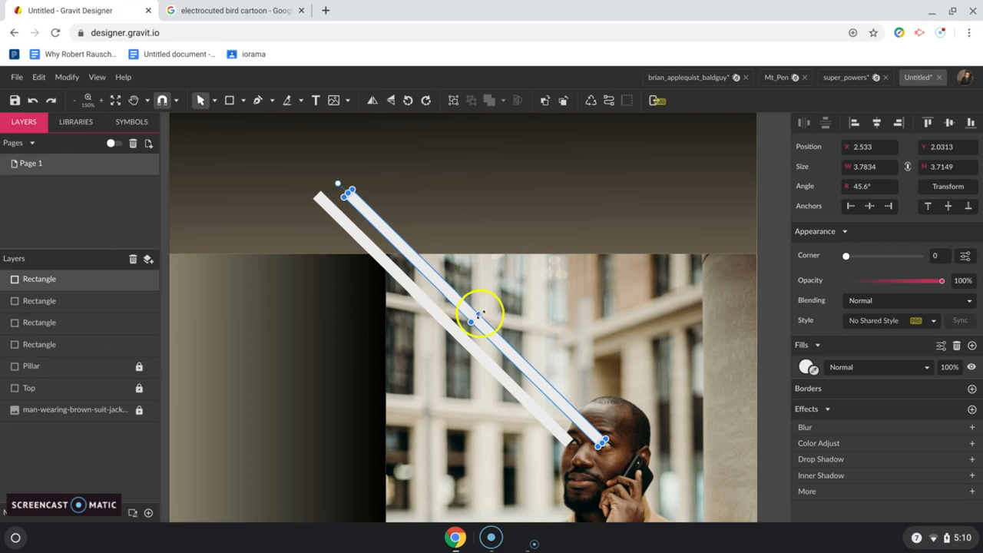
left_click_drag(478, 315, 477, 318)
left_click(484, 320)
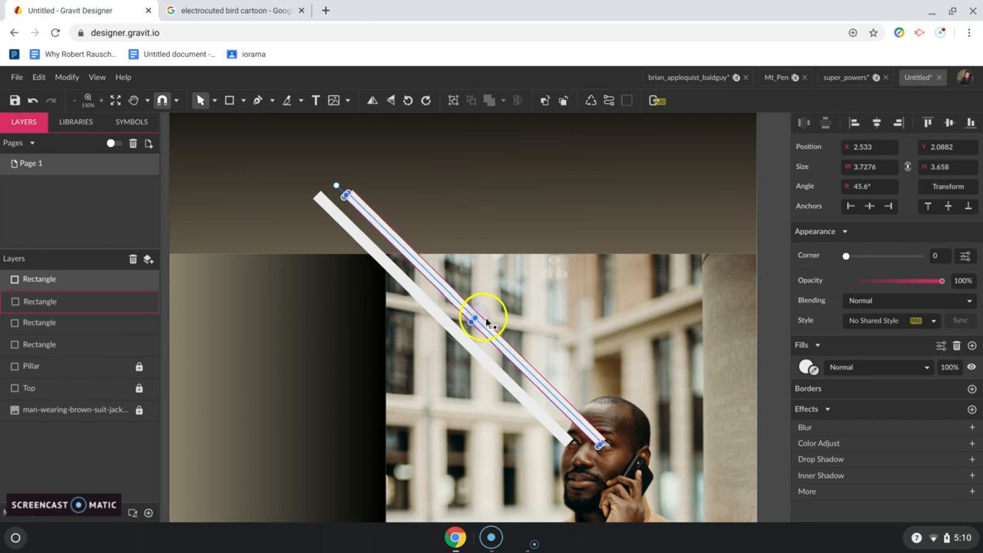
Fill the wider rectangle of that beam with green #00FF00 and center the narrow white copy along it
left_click(487, 323)
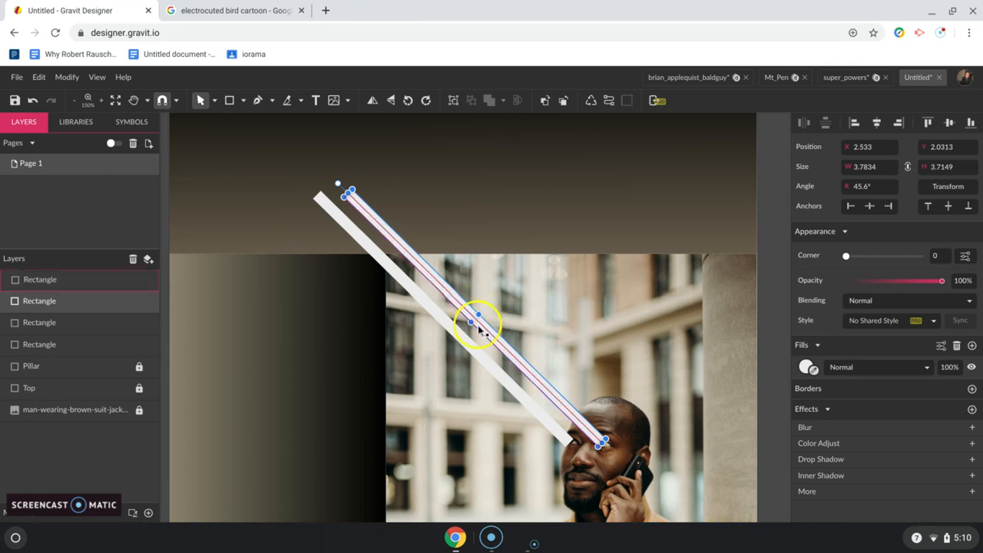
left_click(804, 369)
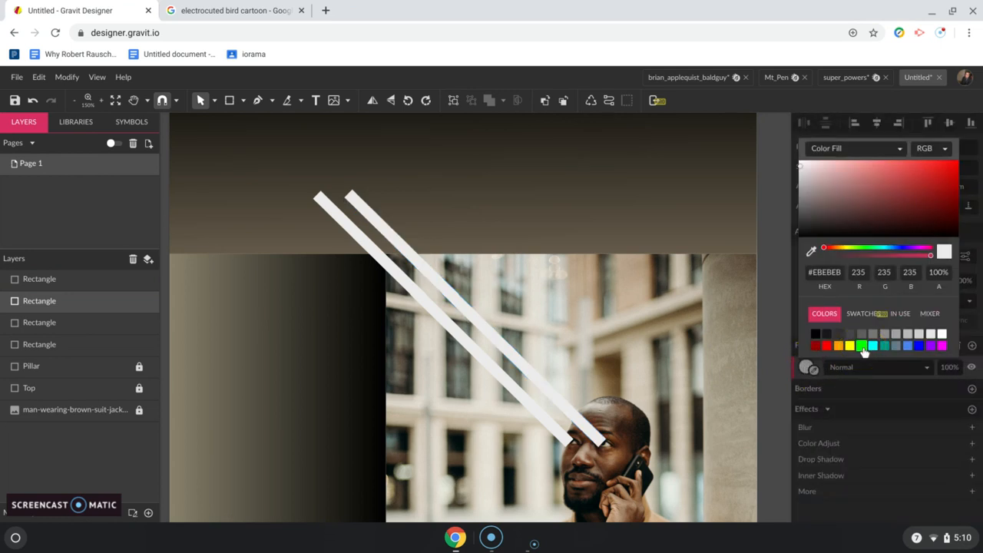
left_click(863, 347)
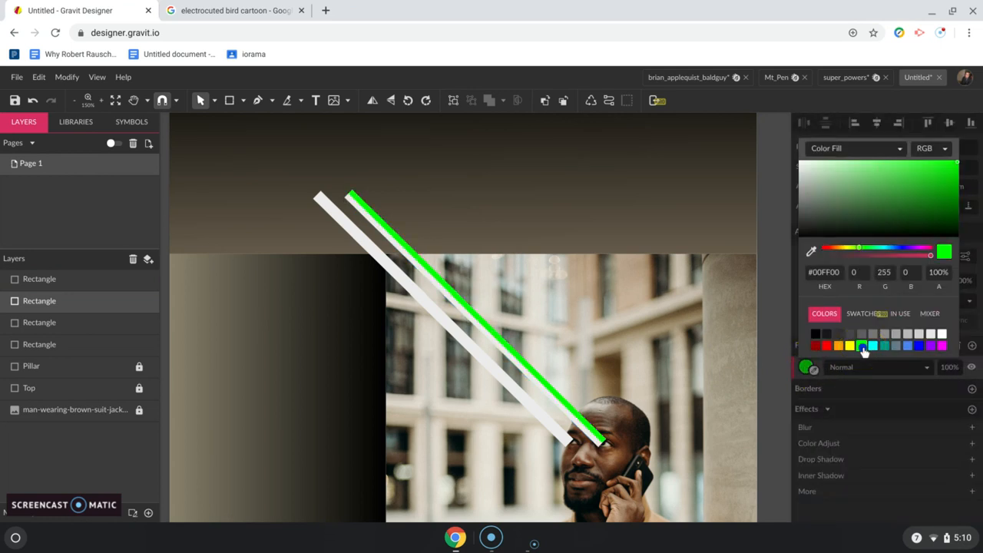
left_click(512, 358)
left_click(512, 358)
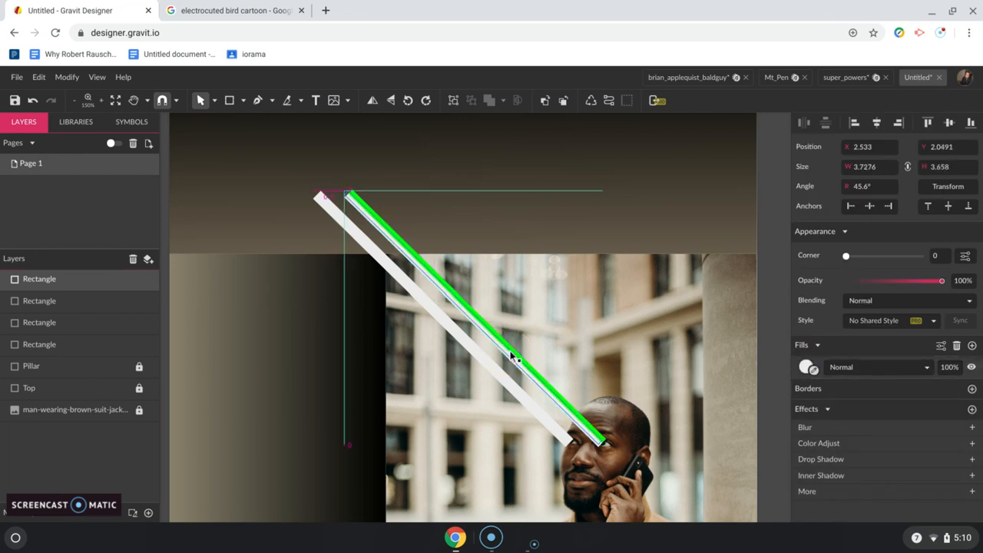
left_click_drag(511, 356, 510, 351)
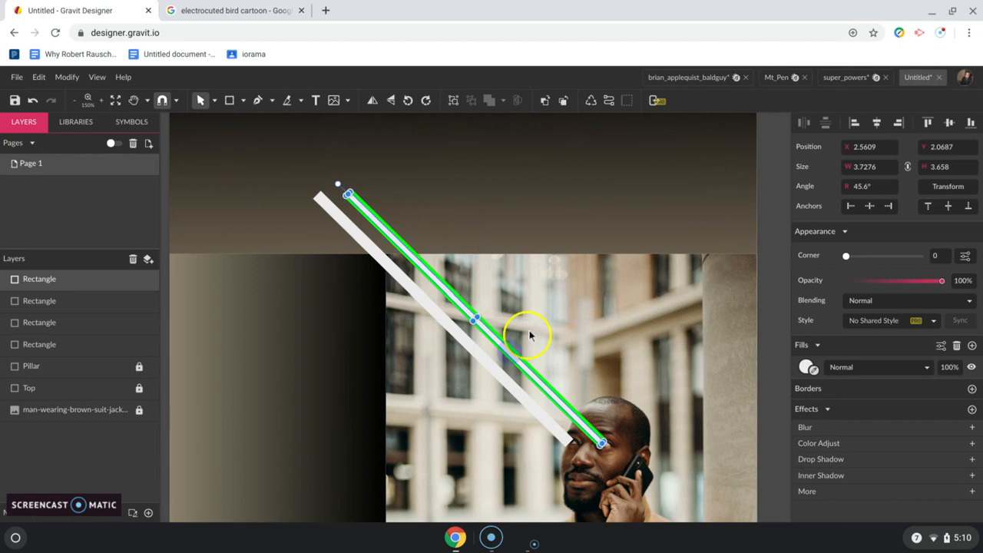
Duplicate the beam nearest the Pillar in place and narrow the copy into a thin inner strip
left_click(419, 298)
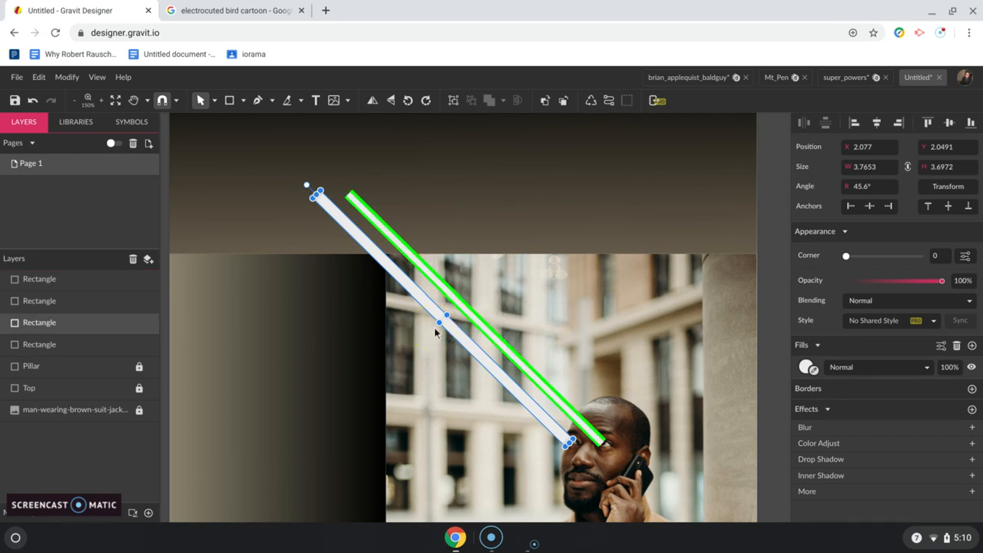
key("ctrl+z")
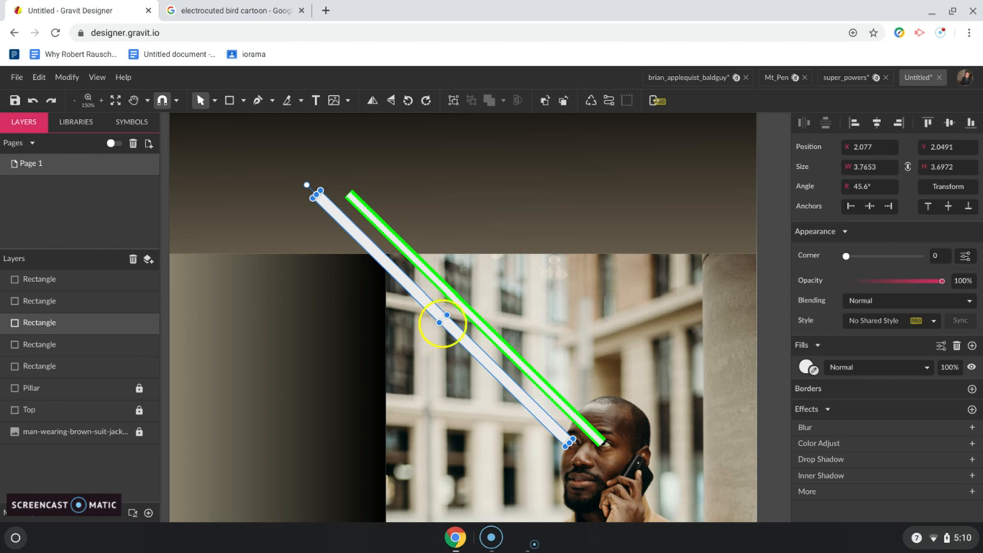
left_click_drag(447, 316, 444, 318)
left_click(450, 321)
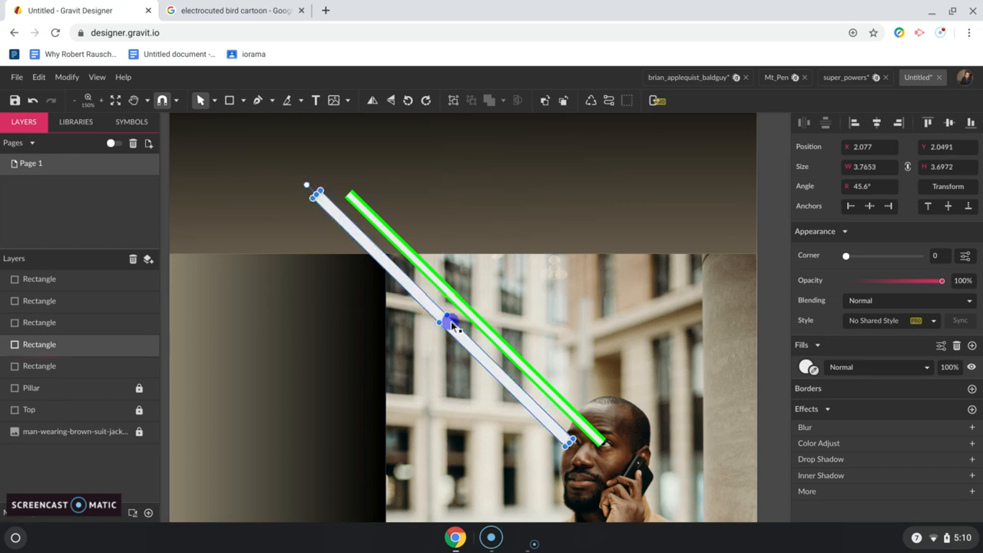
Fill the wider rectangle of the beam nearest the Pillar green and center its narrow white strip along it
left_click(807, 371)
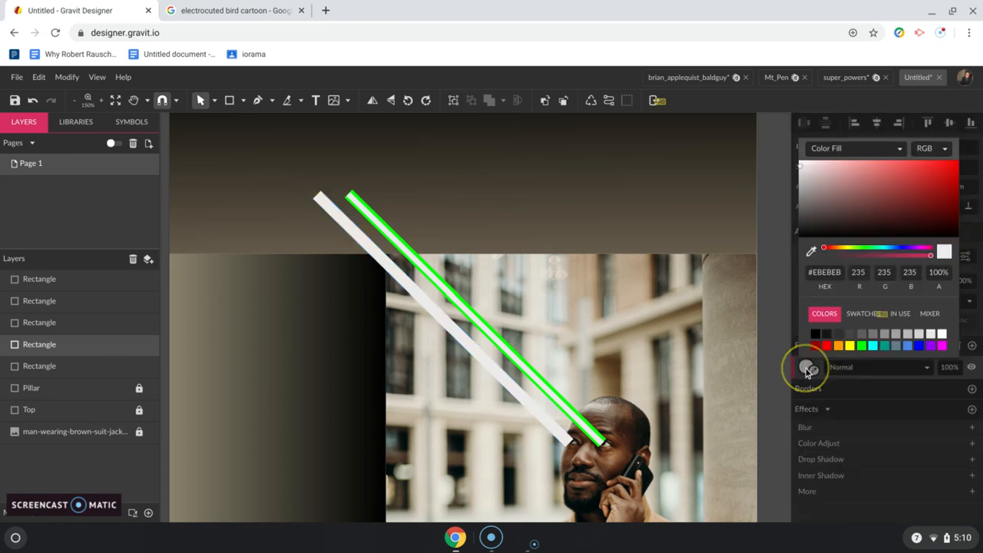
left_click(862, 348)
left_click(487, 370)
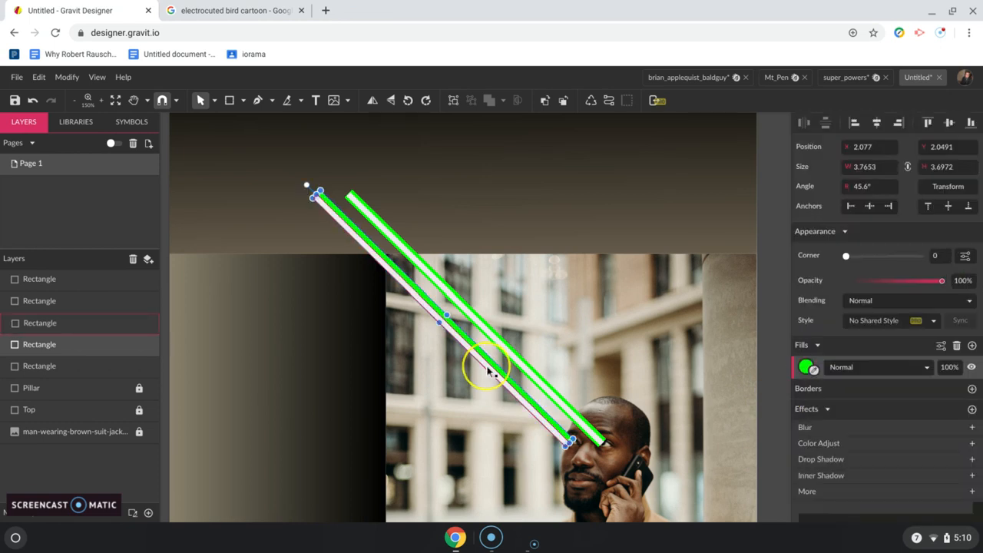
left_click(490, 370)
double_click(491, 369)
left_click(577, 348)
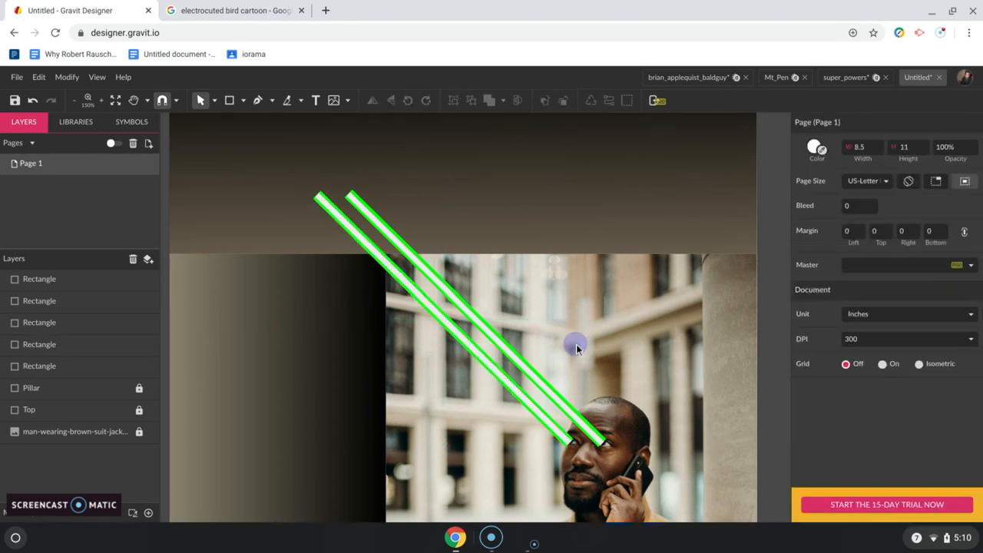
left_click(577, 349)
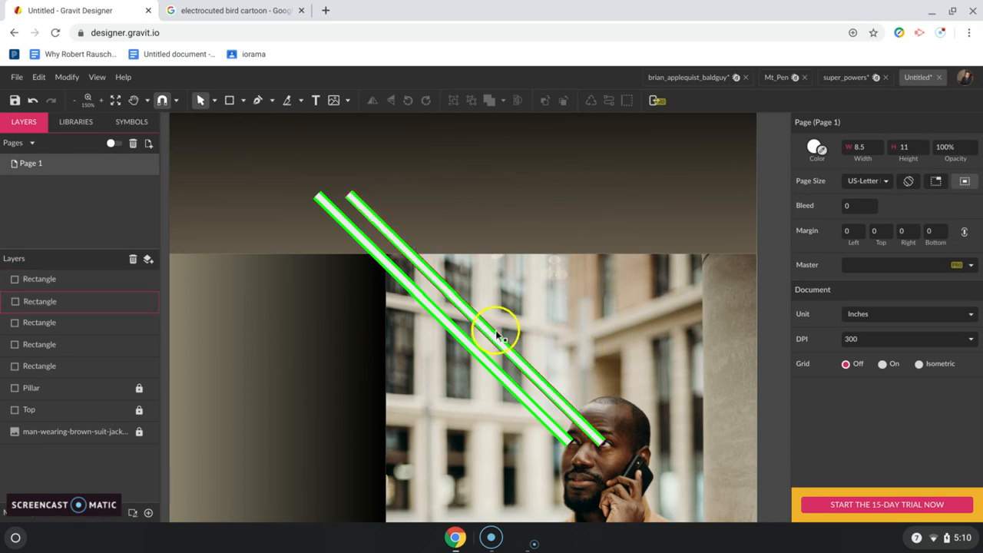
Select both rectangles of the beam farthest from the Pillar and rotate them slightly so its upper end leans toward the other beam
left_click_drag(342, 188, 366, 213)
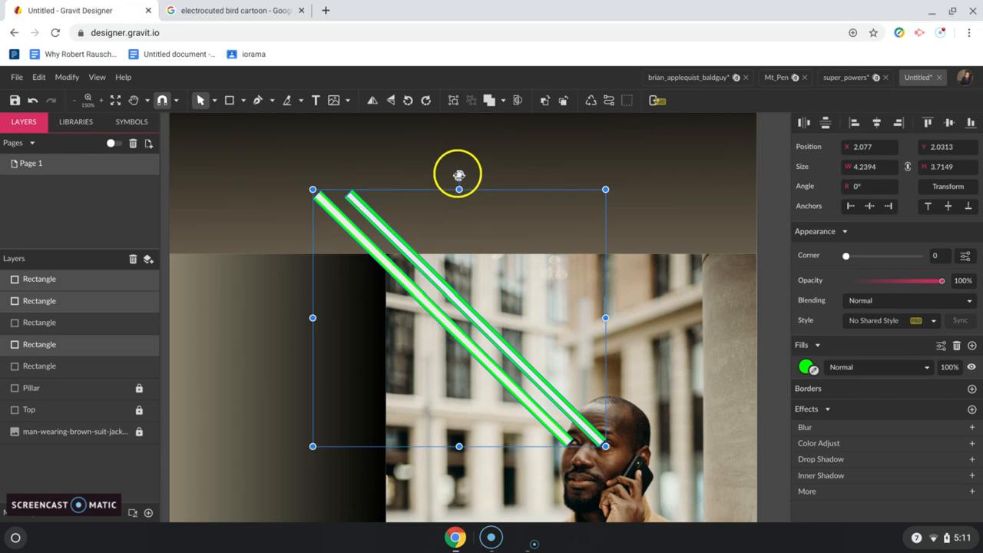
left_click_drag(459, 175, 455, 176)
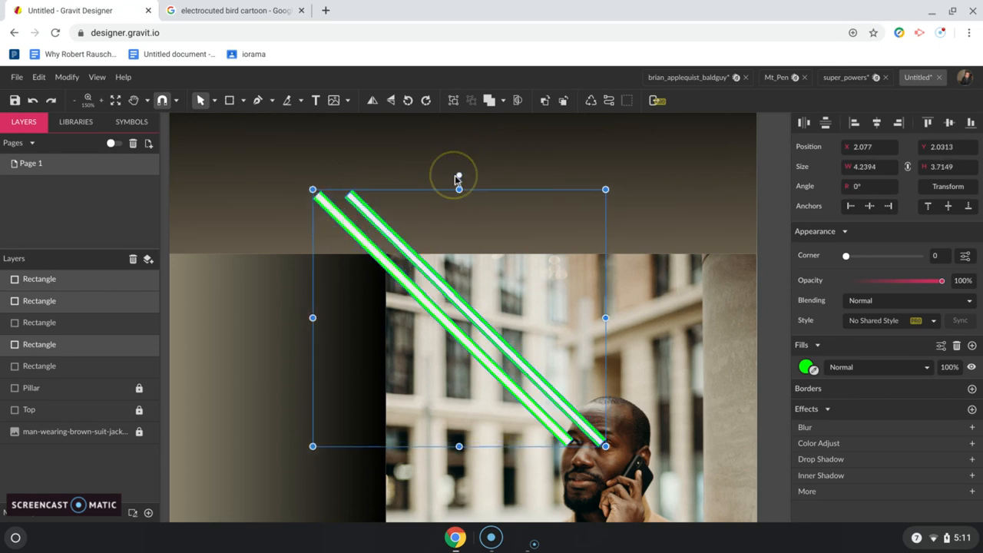
left_click(349, 186)
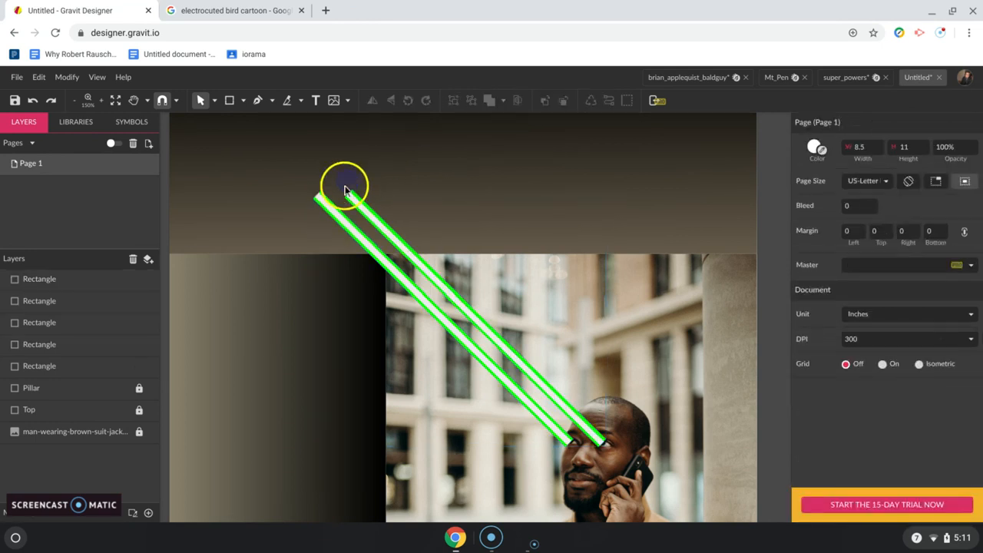
left_click(356, 201)
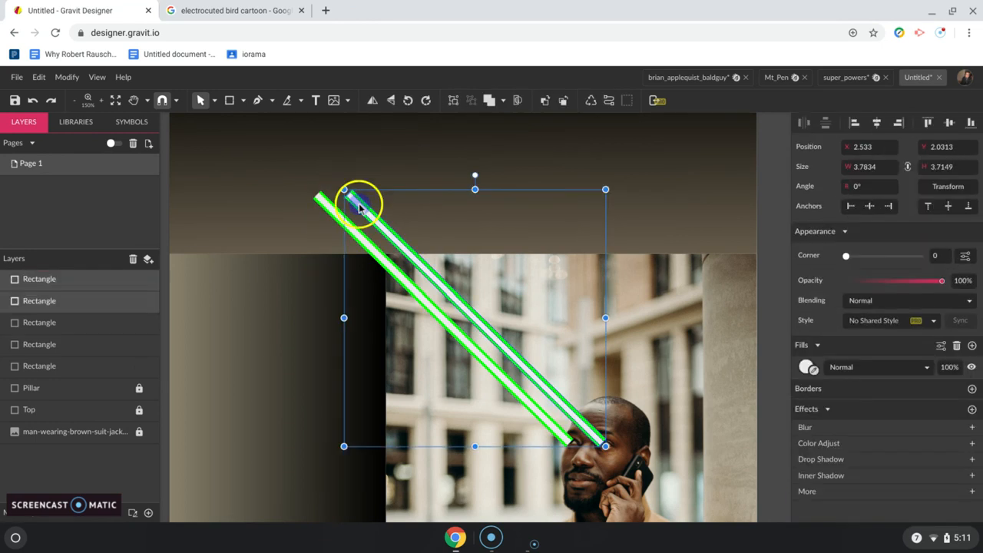
left_click_drag(343, 187, 338, 189)
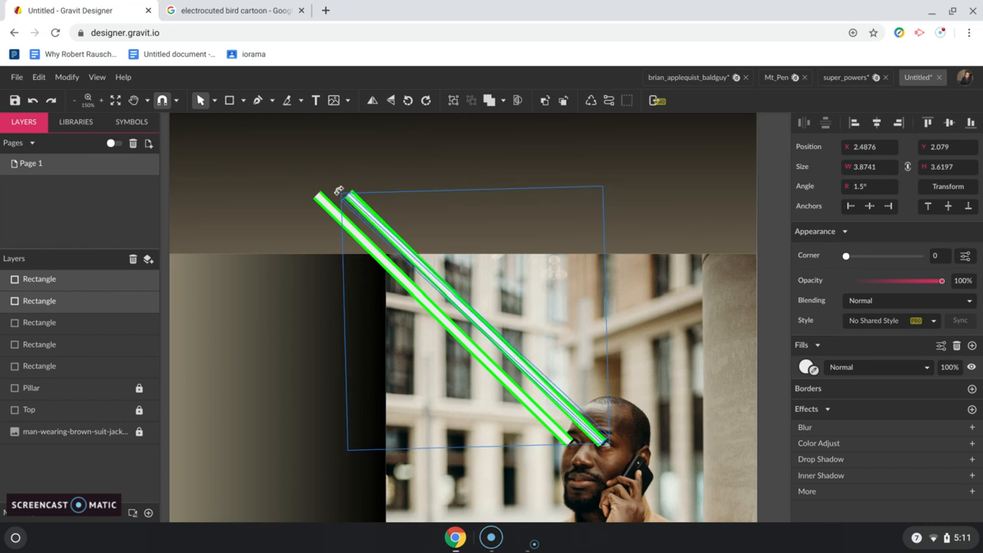
left_click_drag(338, 190, 395, 203)
left_click(394, 202)
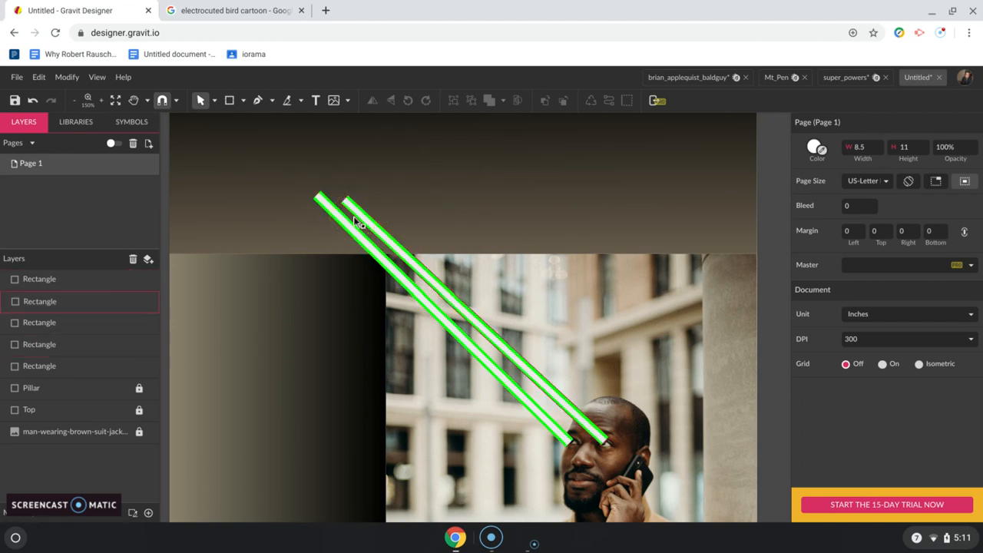
Draw a five-pointed star about 3.19 × 3.14 in over the upper ends of the beams
scroll(352, 215, "up", 2)
scroll(352, 215, "left", 3)
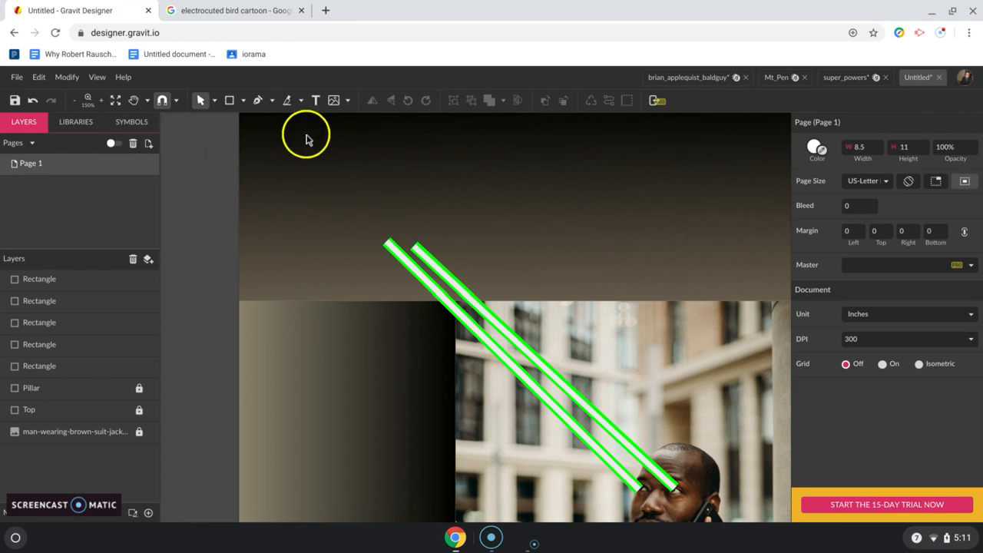
left_click(243, 102)
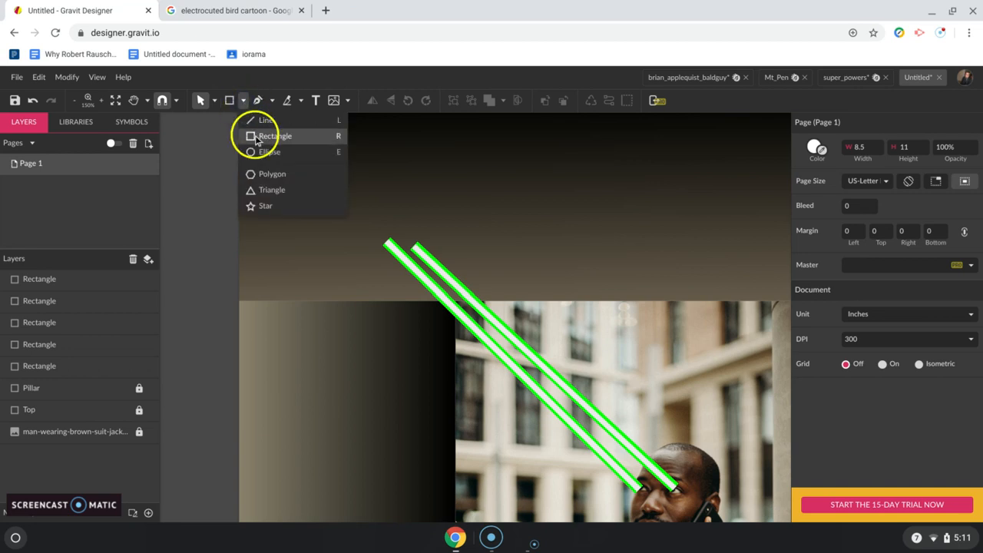
left_click(279, 209)
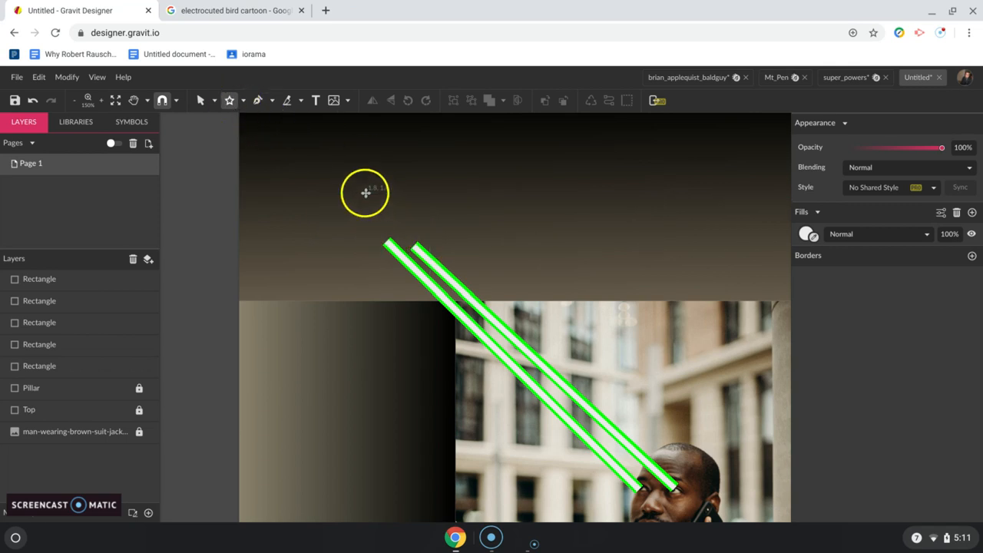
left_click_drag(365, 193, 421, 295)
right_click(422, 294)
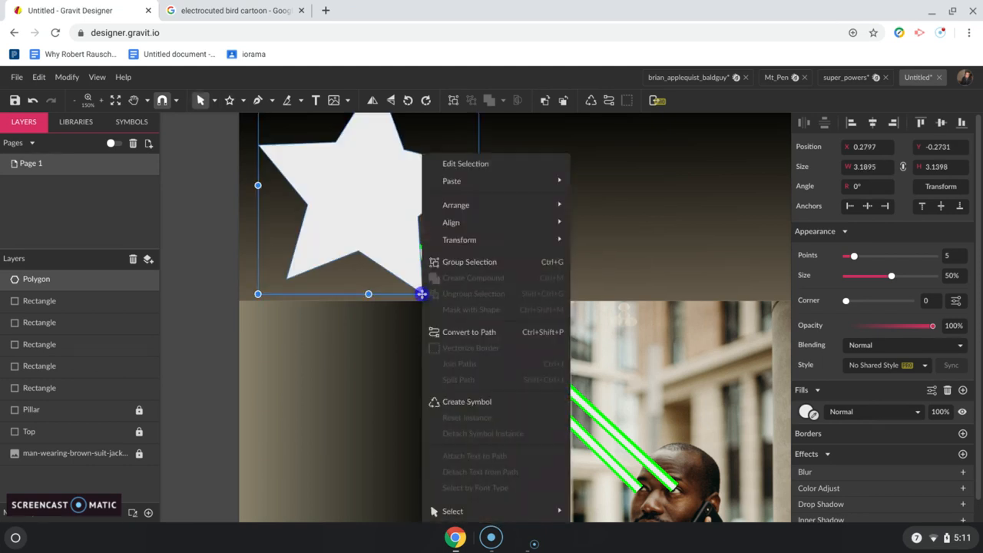
left_click(378, 242)
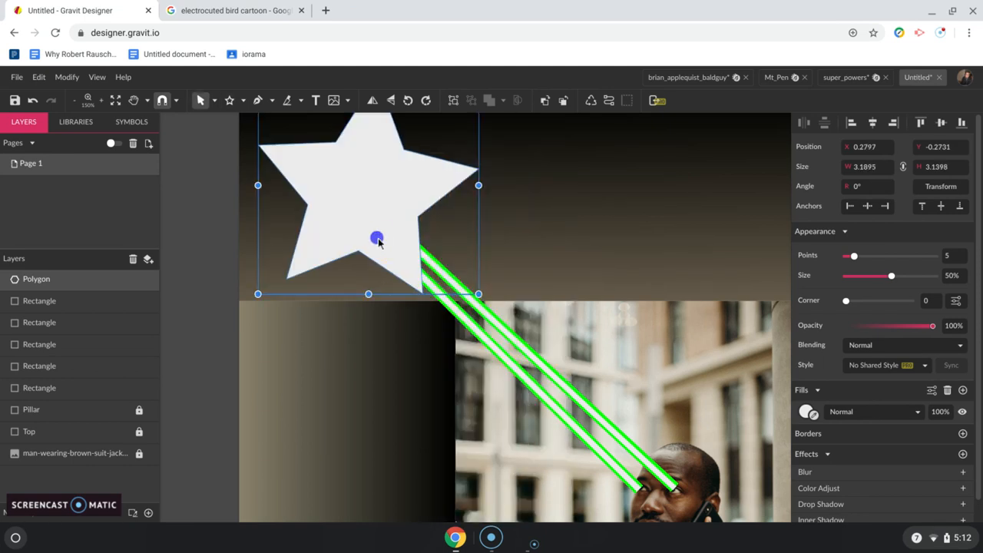
Move the star fully onto the page and raise its number of points to 19
scroll(513, 255, "up", 1)
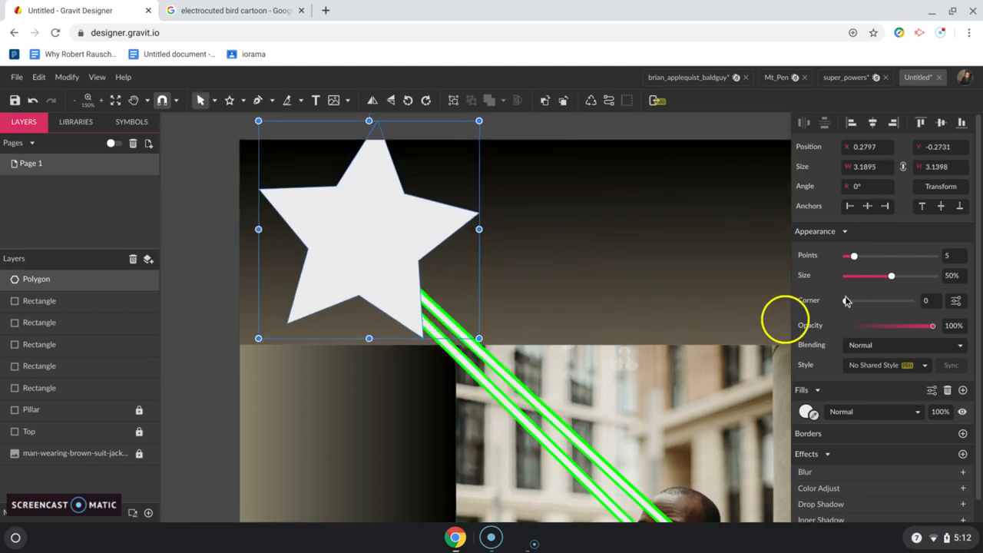
left_click_drag(857, 258, 904, 257)
left_click_drag(369, 221, 396, 245)
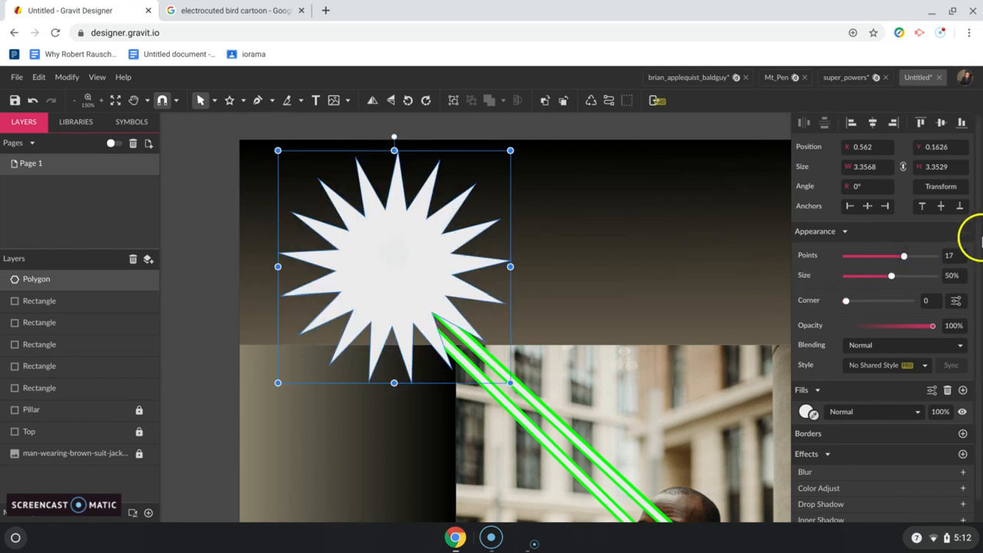
left_click_drag(904, 257, 915, 262)
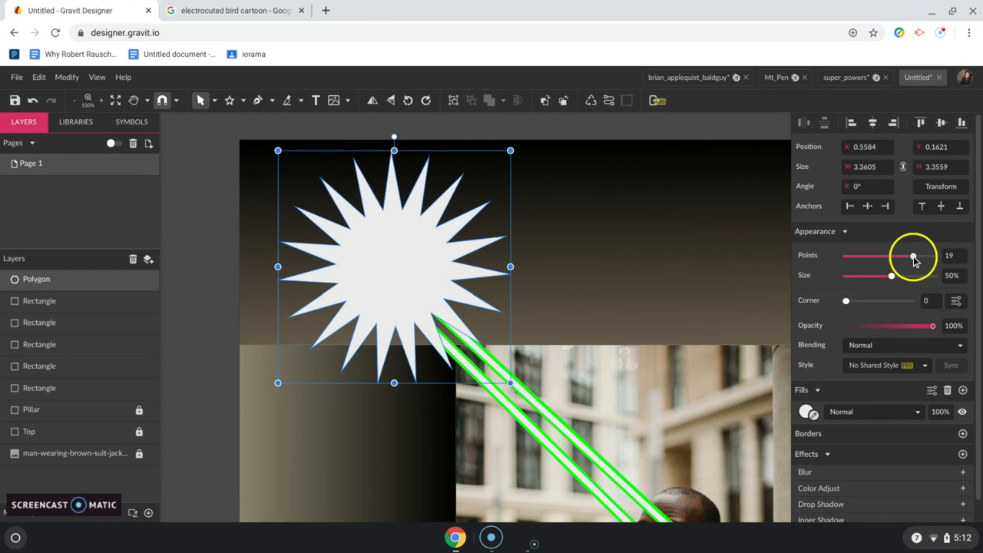
Position the starburst over the beams' upper ends at about X 0.60, Y 0.40 in and fill it with green #00FF00
mouse_move(385, 289)
left_mouse_down()
mouse_move(380, 281)
mouse_move(384, 292)
left_mouse_up()
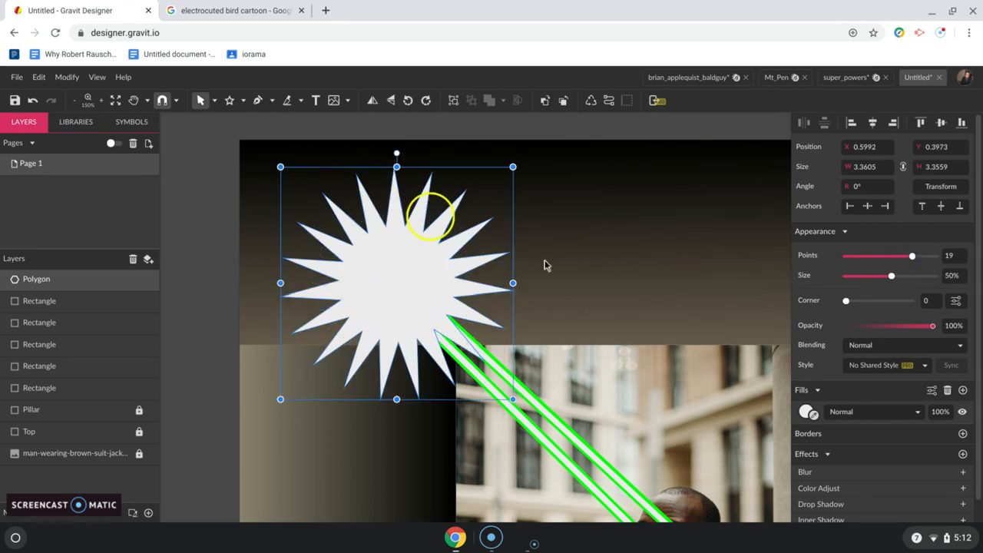
left_click(807, 413)
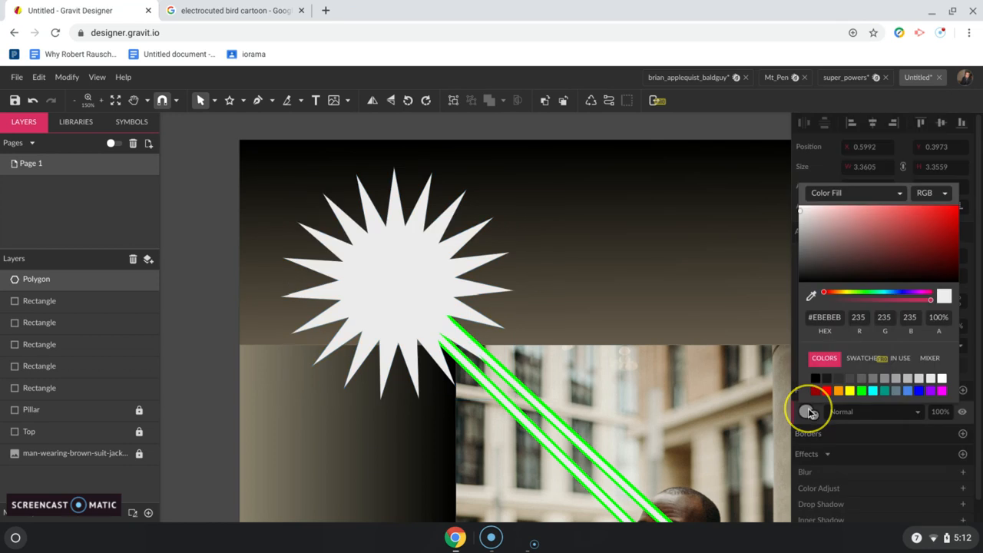
left_click(862, 390)
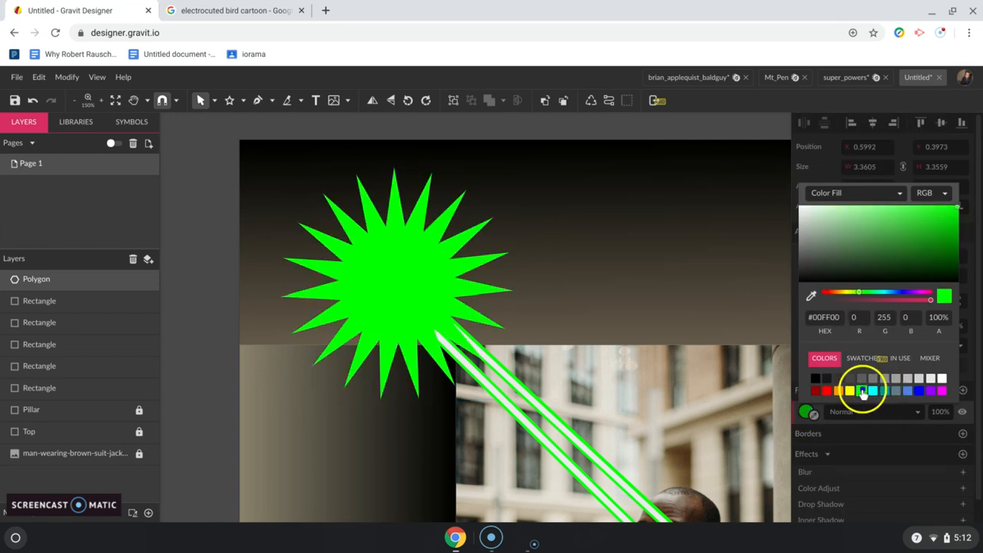
Draw a smaller five-pointed star about 1.57 × 1.61 in on the green starburst and move it toward the burst's center
left_click(228, 101)
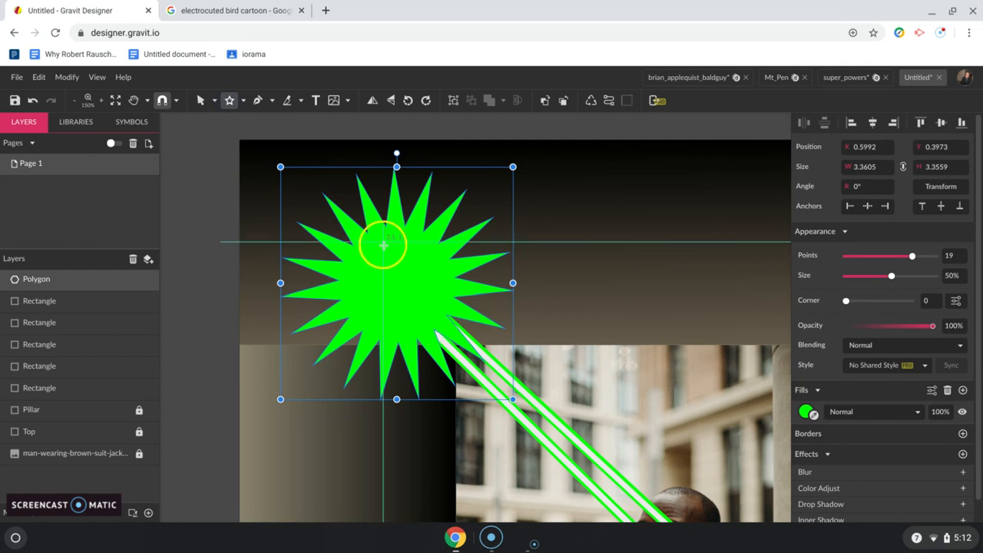
left_click_drag(386, 240, 401, 295)
left_click_drag(386, 240, 393, 271)
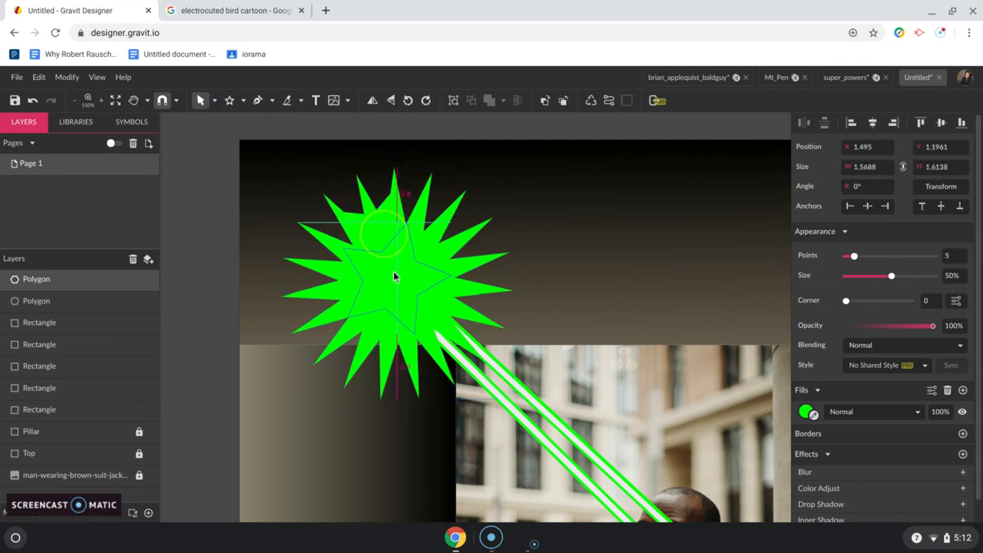
Fill the small inner star white #FFFFFF and make it a 16-point burst placed at about X 1.43, Y 1.26 in
left_click(806, 415)
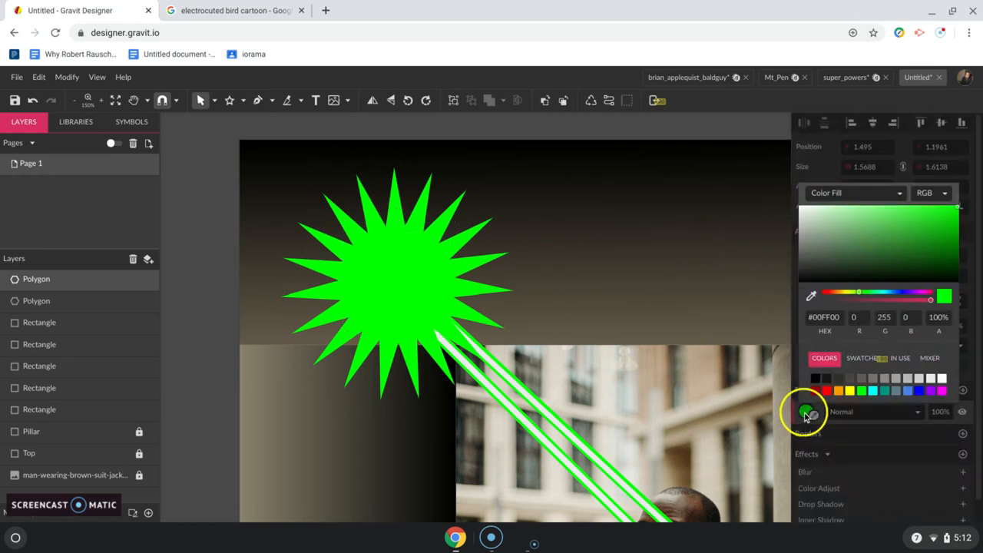
left_click(943, 379)
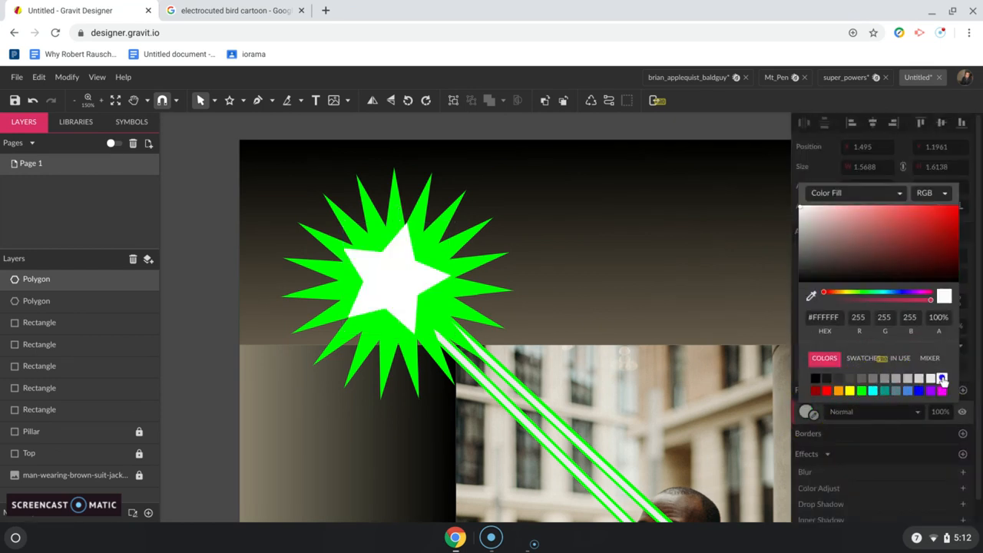
left_click(371, 280)
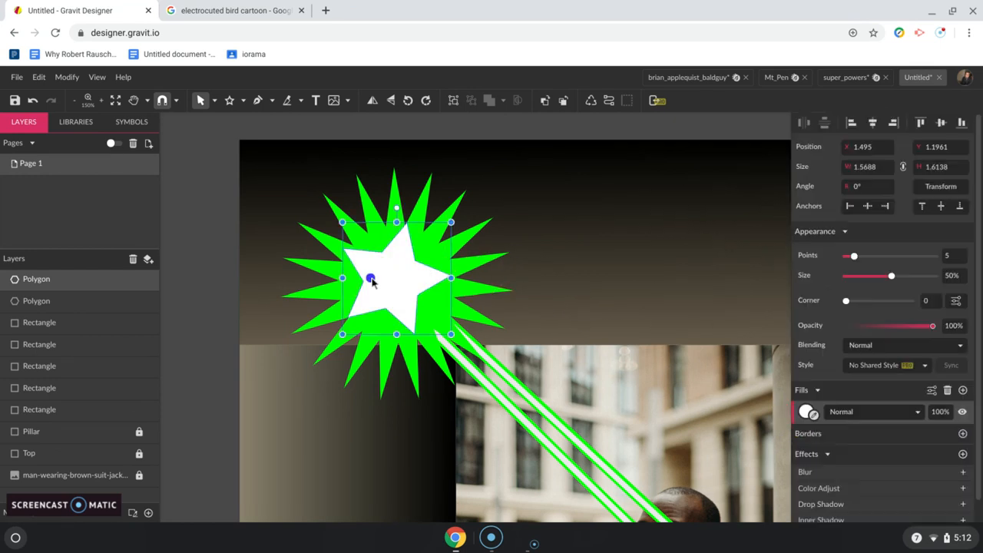
left_click_drag(855, 256, 900, 262)
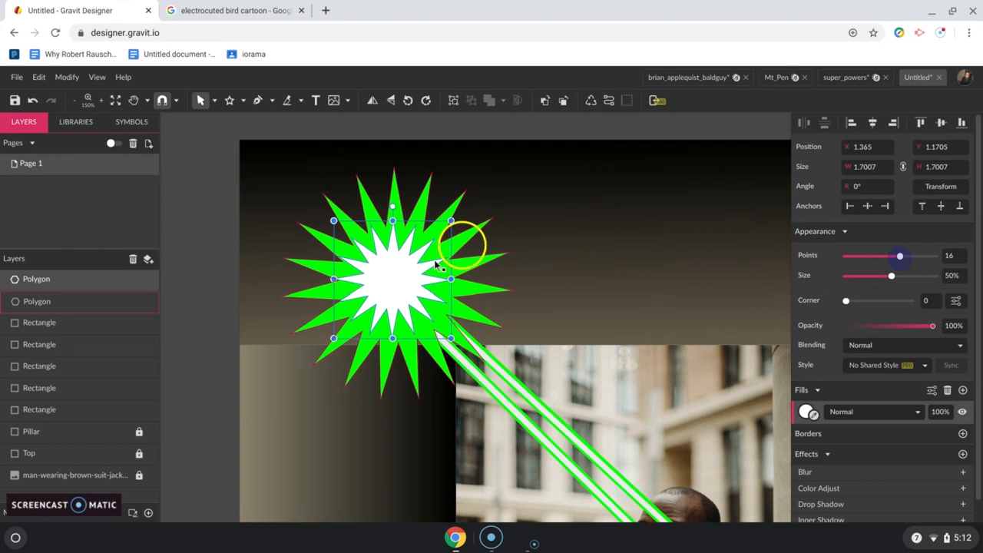
left_click_drag(391, 281, 401, 290)
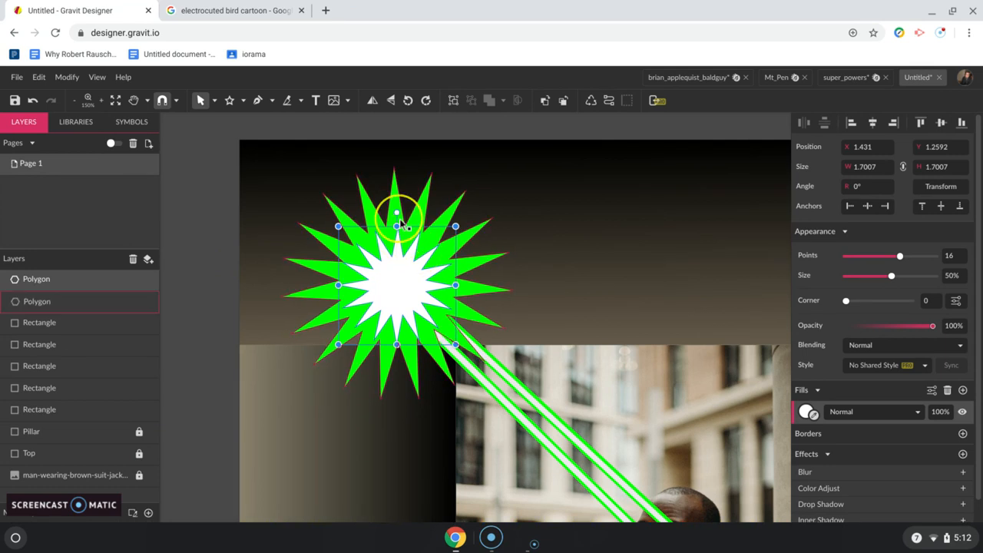
Consult the super_powers reference document and convert both the white and green starbursts to editable paths
left_click(839, 81)
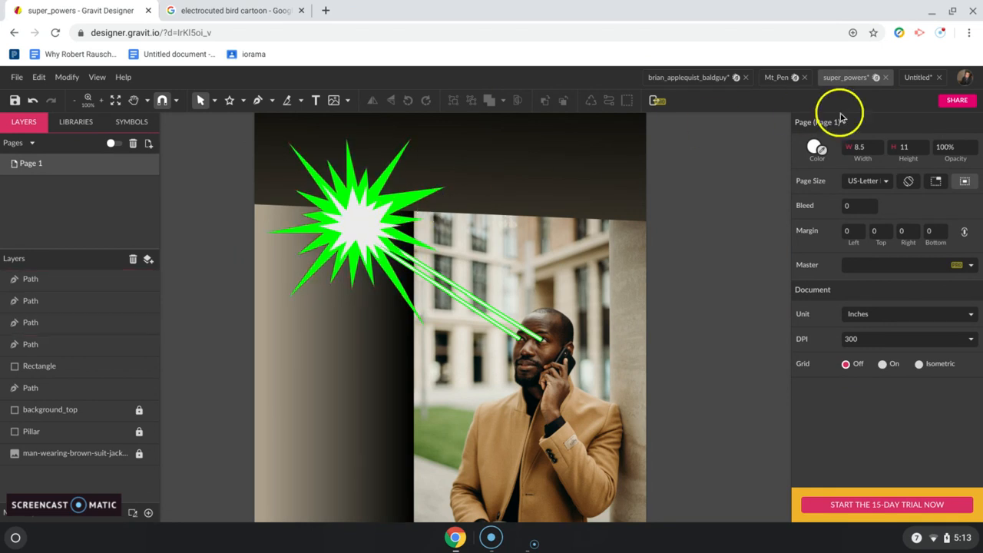
left_click(918, 77)
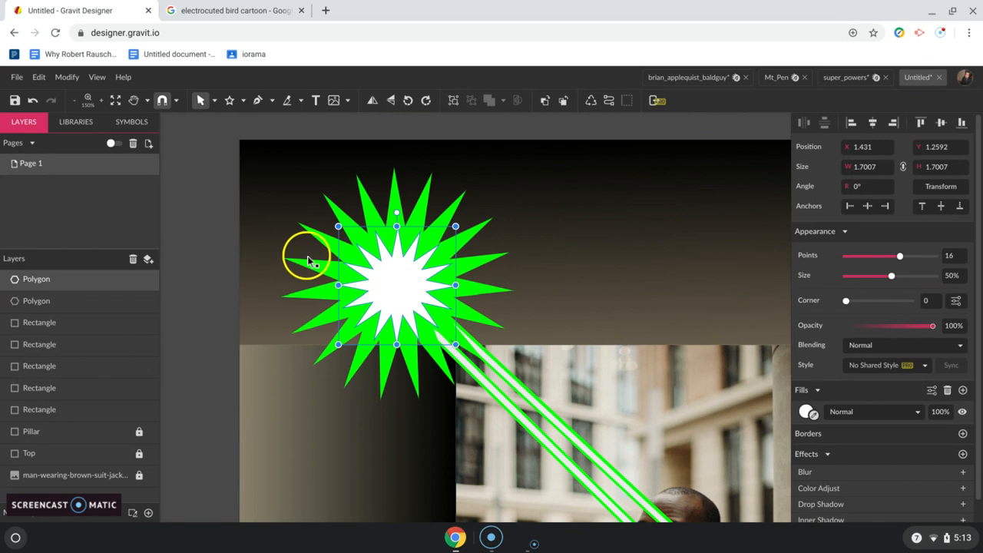
left_click_drag(281, 186, 402, 410)
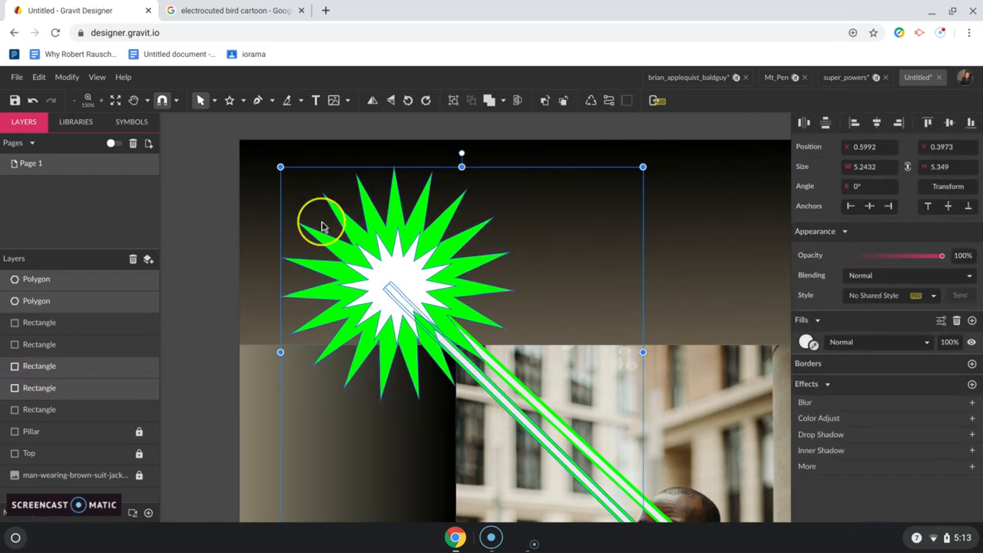
left_click_drag(272, 193, 529, 252)
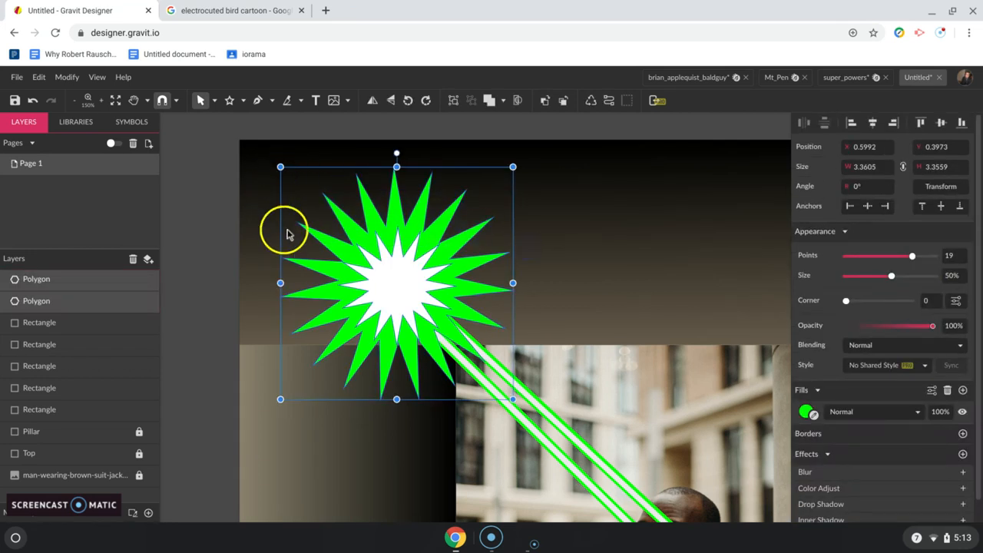
left_click(608, 103)
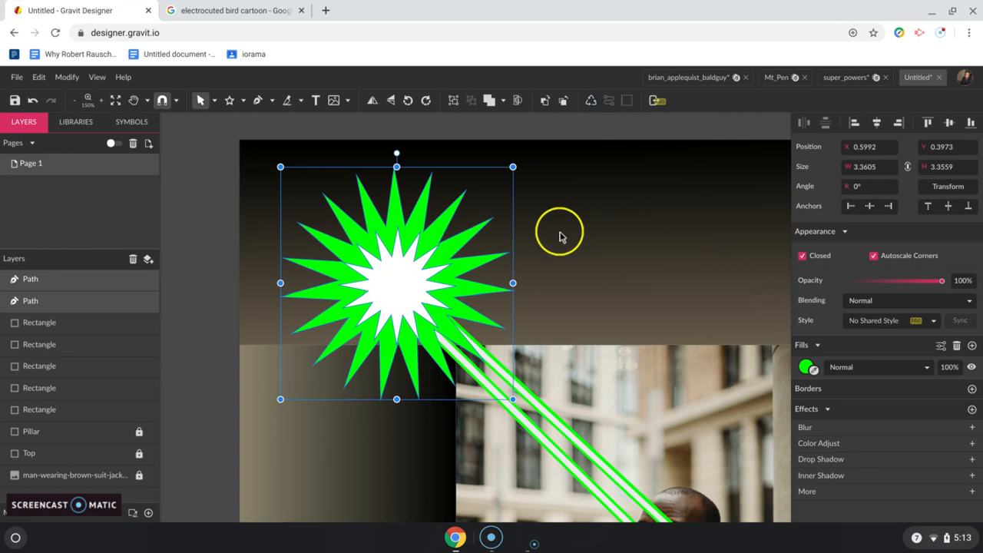
left_click(560, 234)
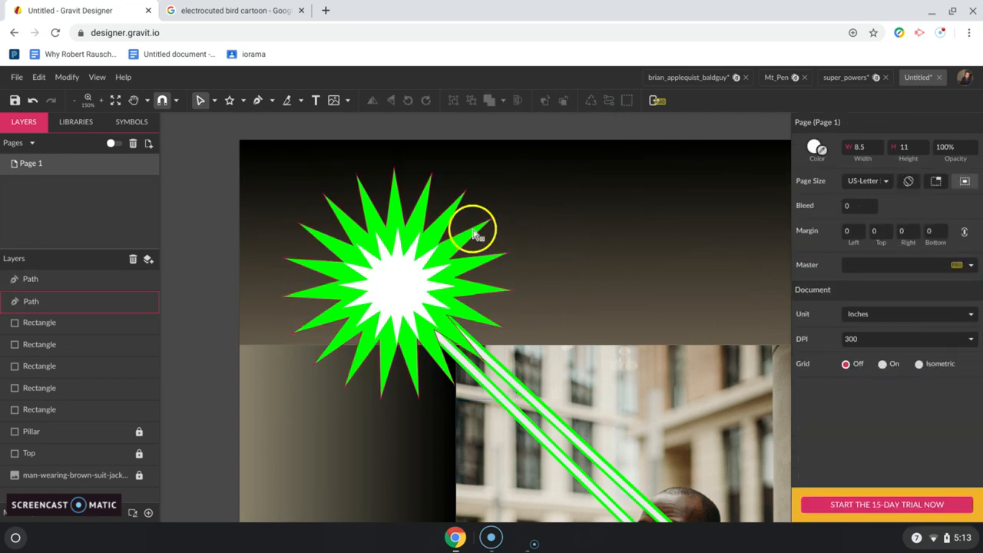
Lengthen the green burst's upper-right spike, and remove the spike pointing right so its neighbour above becomes wider and longer
left_click(476, 235)
left_click_drag(487, 220, 528, 198)
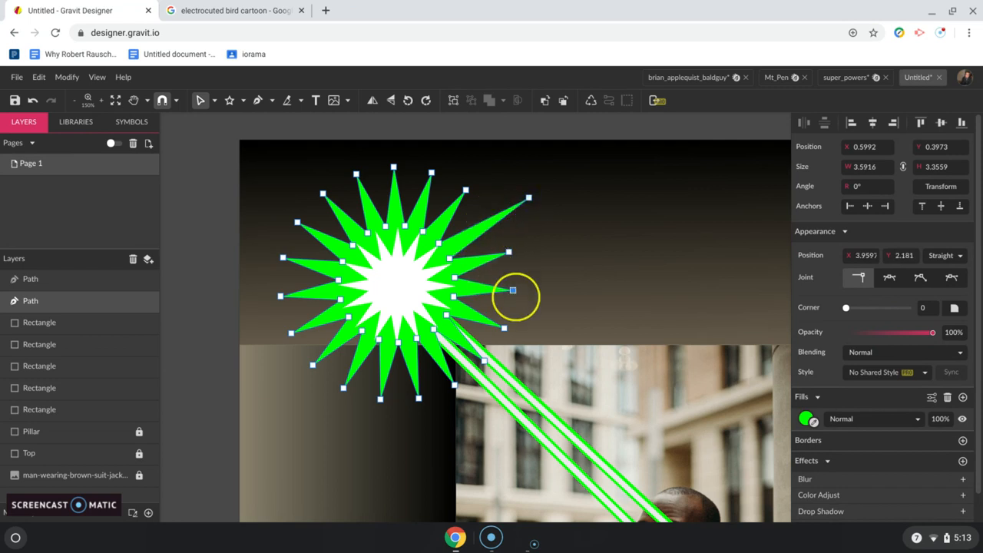
key("Delete")
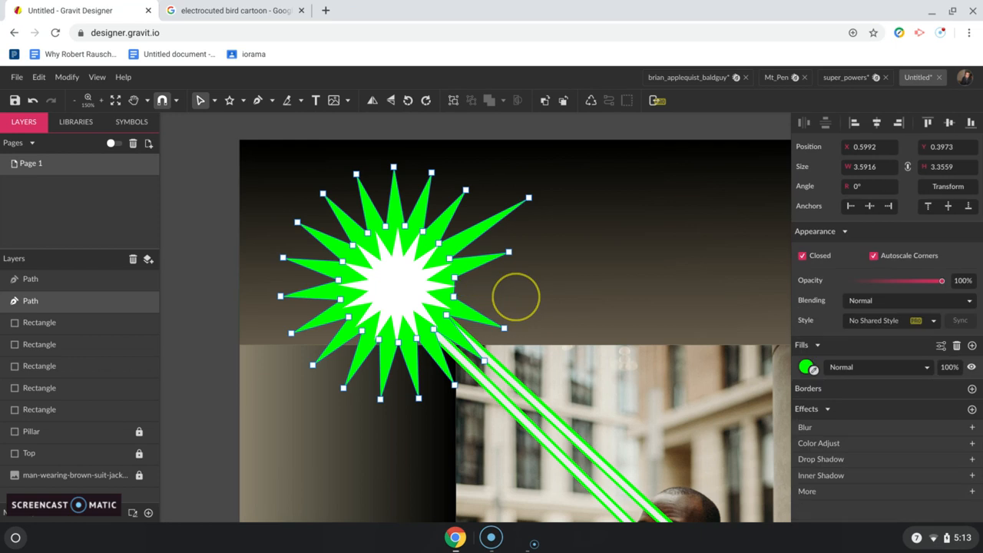
left_click(454, 278)
key("Delete")
left_click_drag(509, 253, 527, 269)
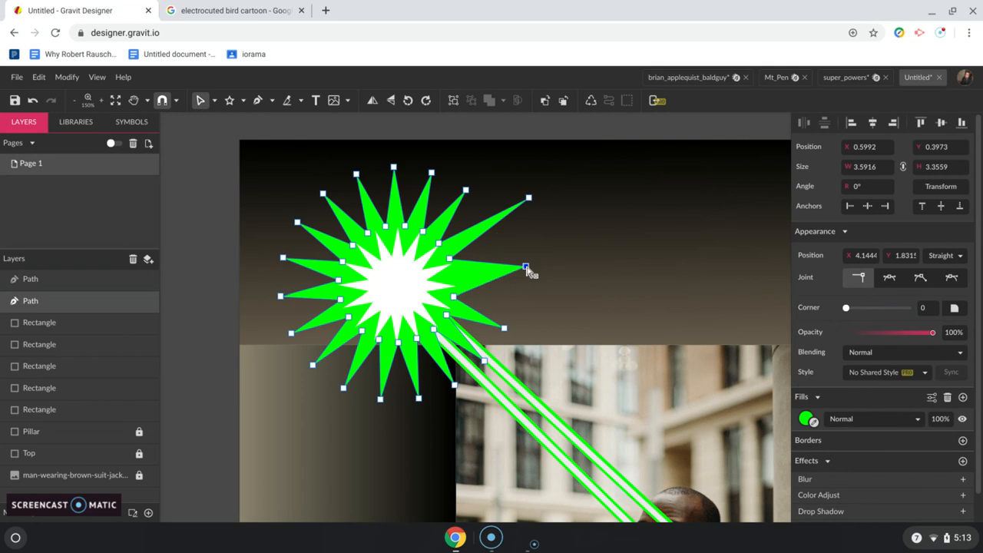
Pull the green burst's lower-left and bottom spikes outward and delete the spike just left of the long bottom one
left_click(268, 347)
left_click_drag(291, 338, 275, 352)
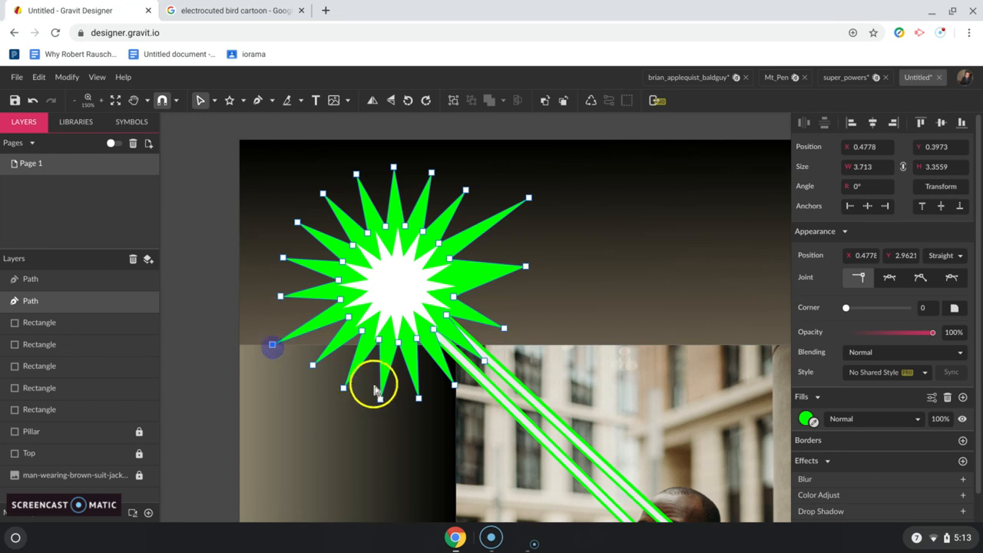
left_click_drag(380, 400, 376, 436)
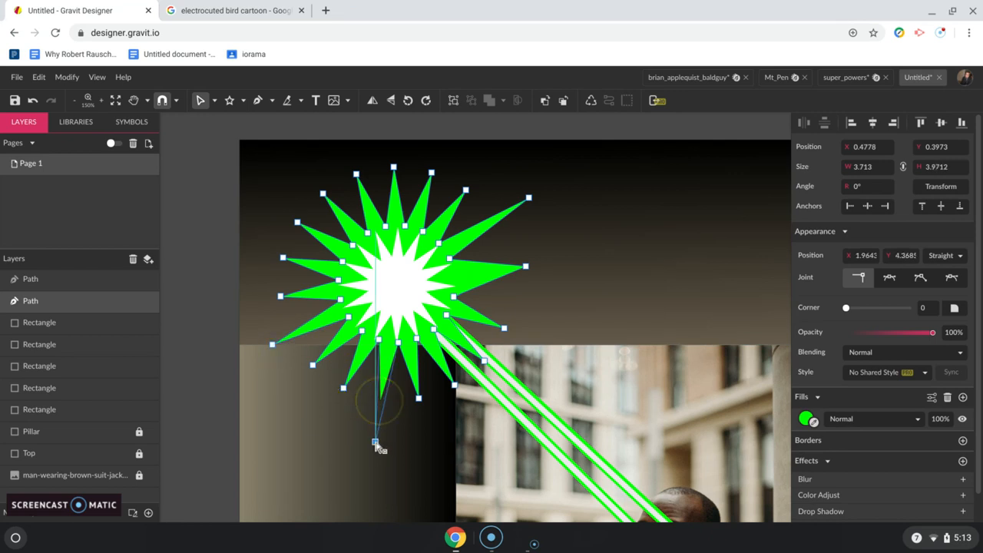
left_click(343, 388)
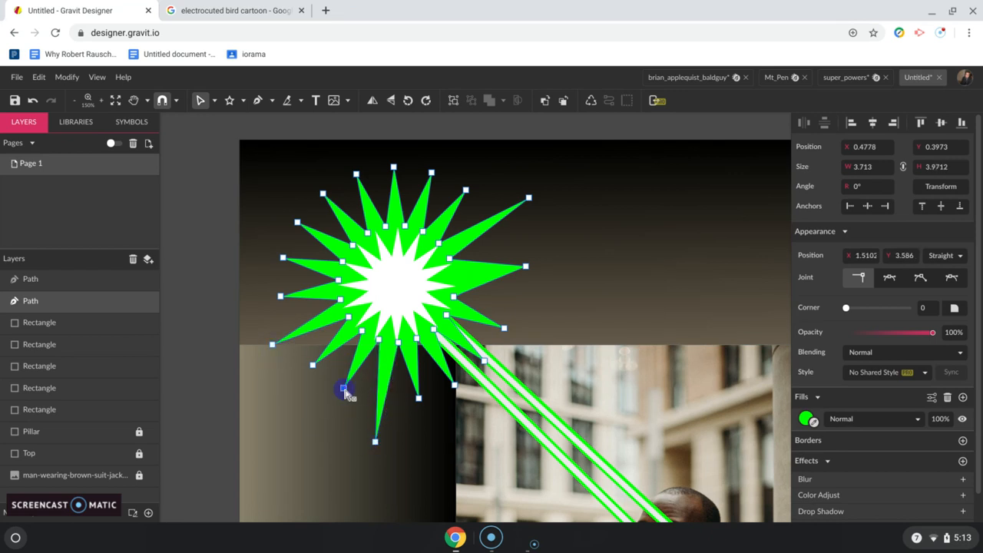
key("BackSpace")
left_click(363, 333)
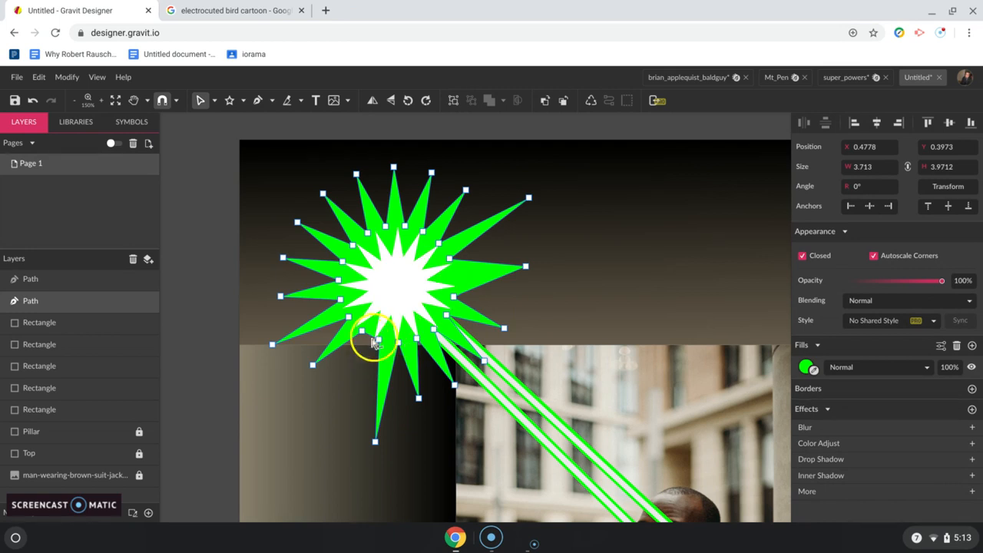
key("BackSpace")
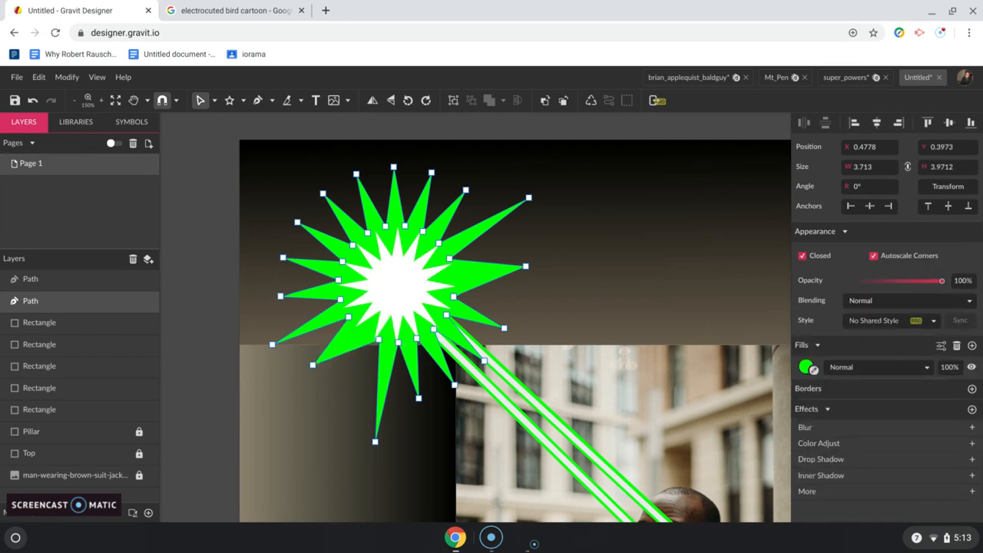
Reshape the white burst by merging two lower-left spikes into one longer spike and extending an upper-left spike upward
left_click(369, 327)
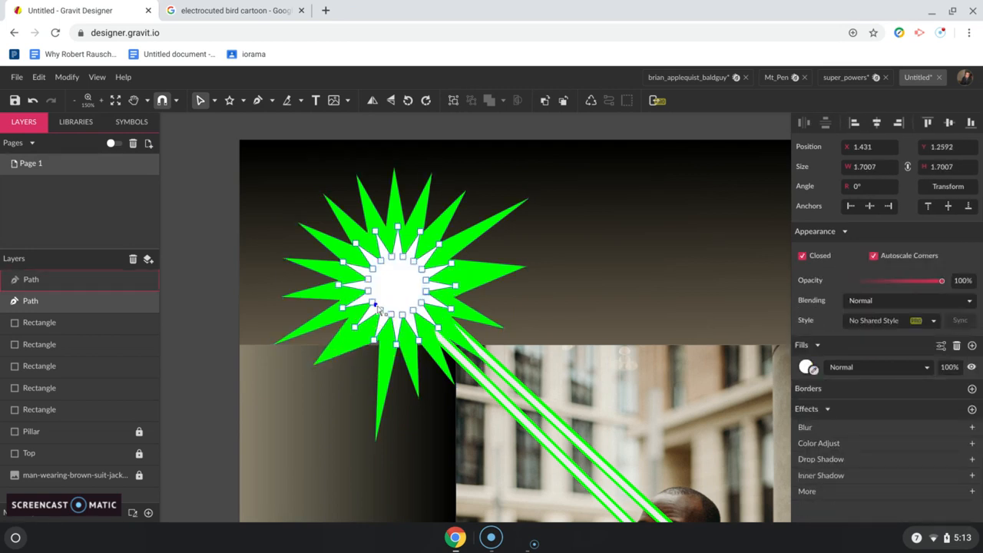
left_click(355, 326)
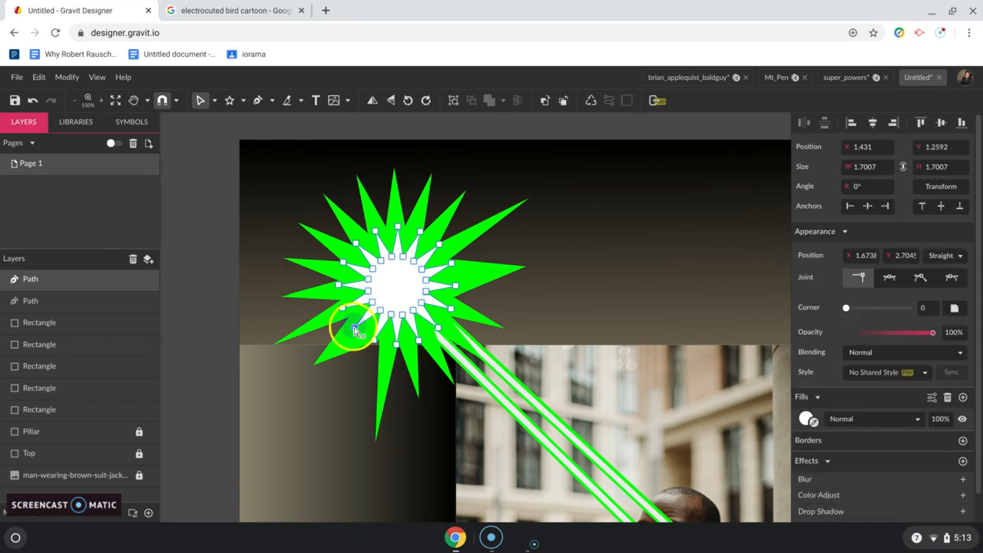
key("BackSpace")
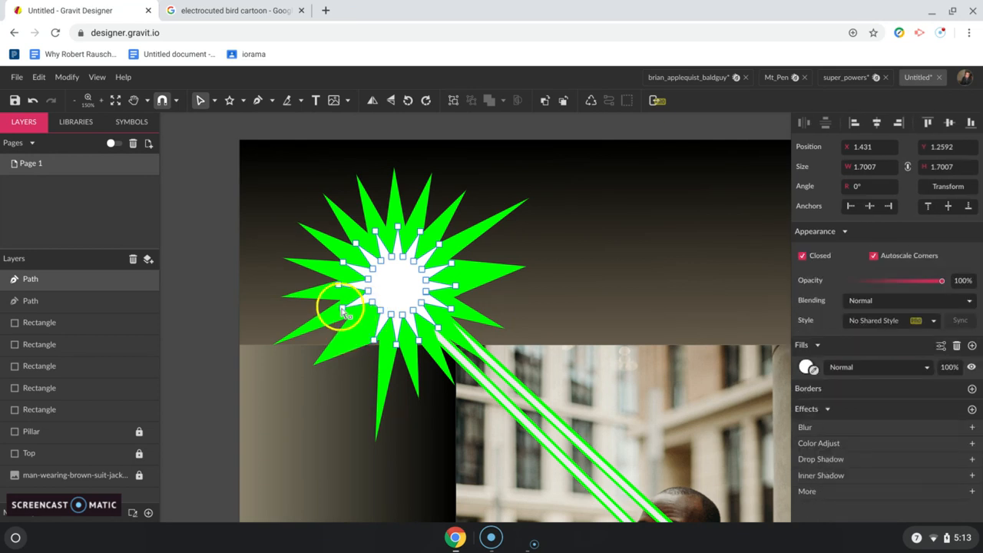
left_click(339, 312)
left_click_drag(331, 319, 373, 304)
key("BackSpace")
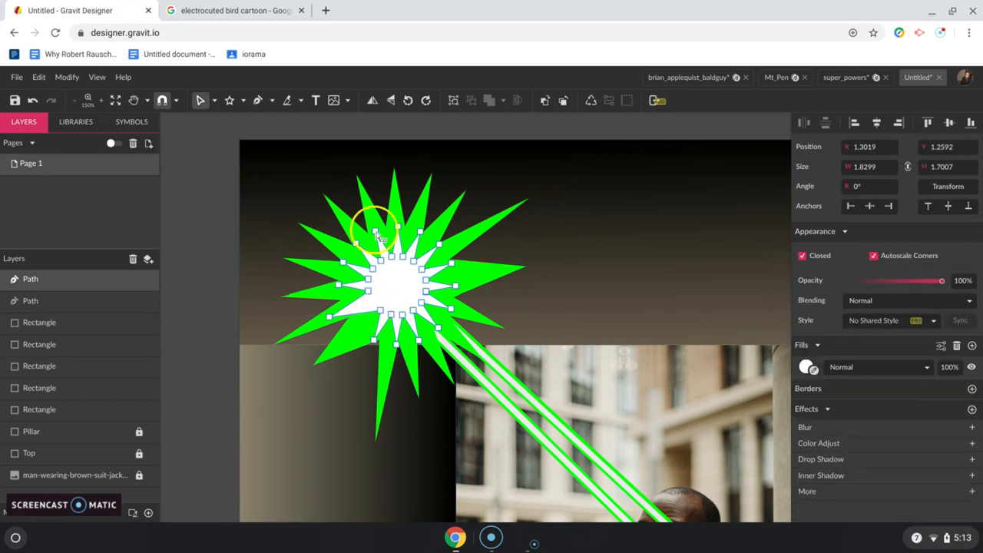
left_click_drag(374, 233, 374, 227)
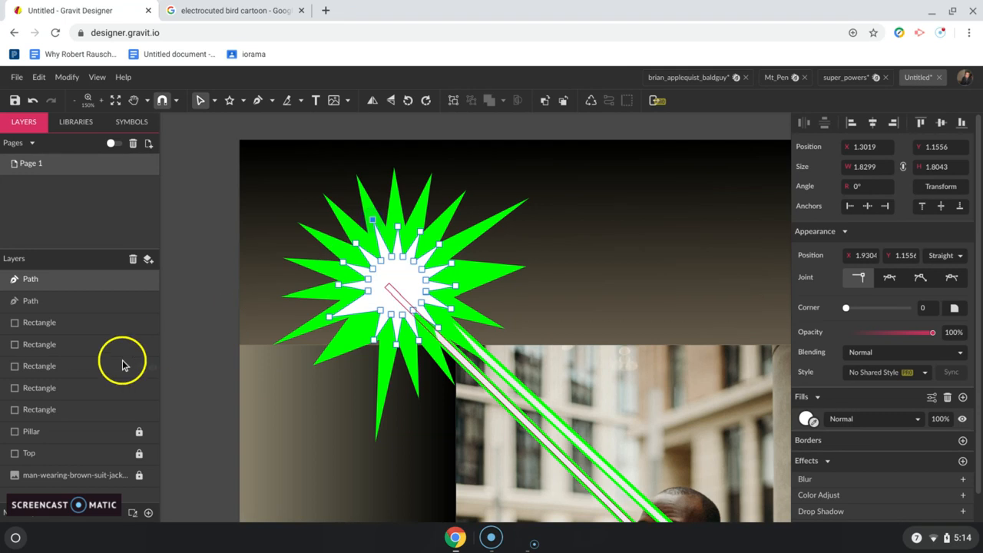
Vary the green burst's upper spikes: lengthen the upper-right one, shorten the top one, and merge two upper-left ones into a wider spike
left_click(489, 225)
left_click_drag(467, 191, 472, 168)
left_click_drag(394, 167, 393, 198)
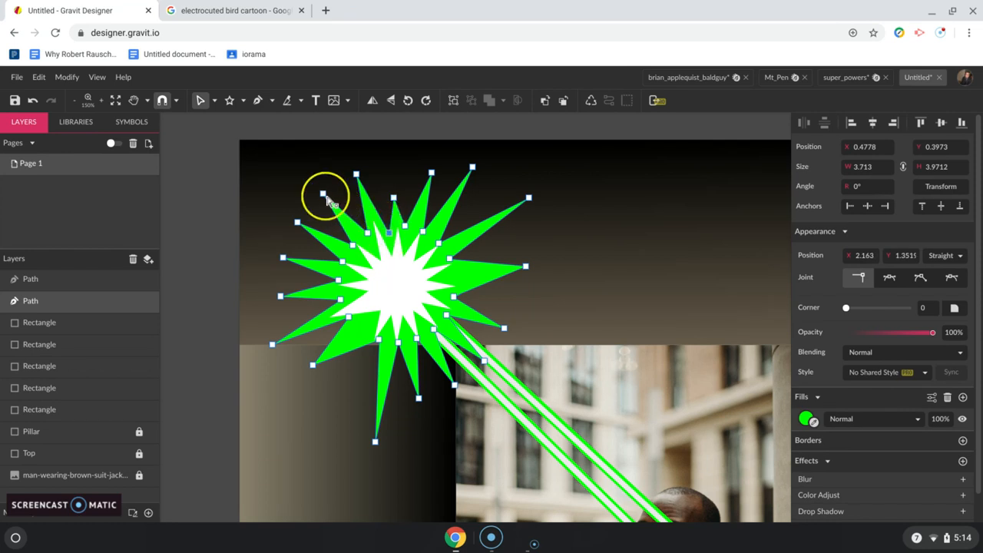
mouse_move(323, 194)
left_mouse_down()
mouse_move(329, 221)
mouse_move(299, 223)
mouse_move(353, 247)
mouse_move(316, 210)
left_mouse_up()
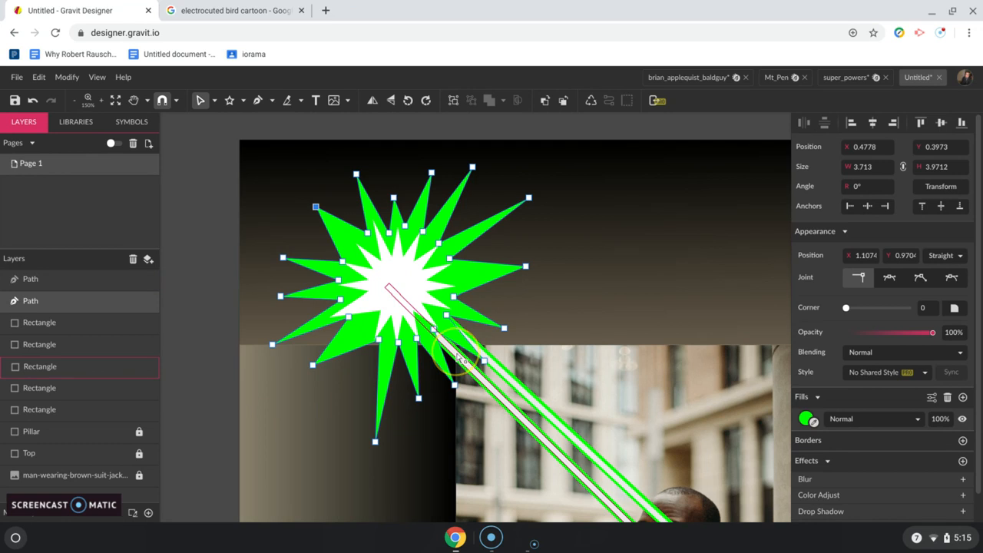
Raise both rectangles of the right-hand laser beam in the stacking order to sit between the white and green bursts
scroll(523, 402, "down", 1)
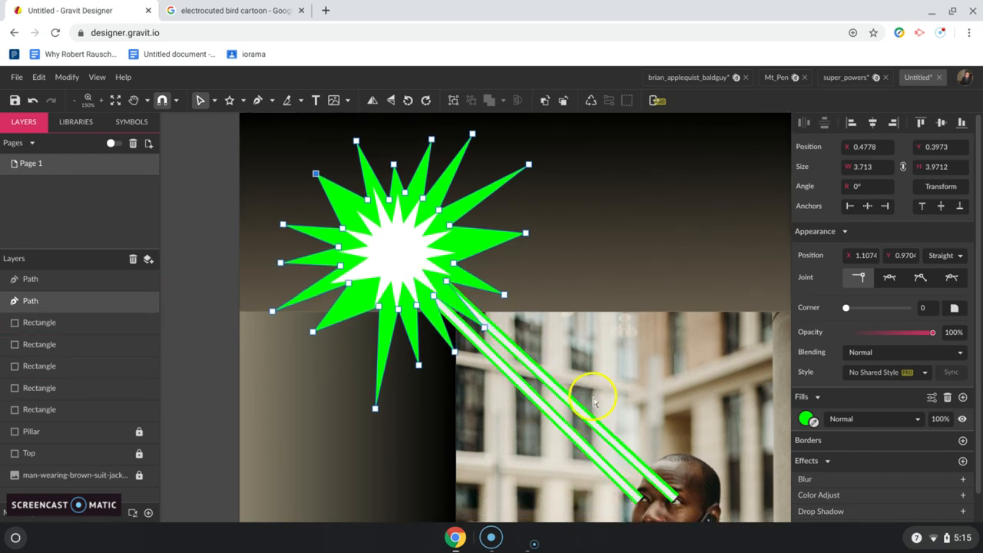
scroll(593, 401, "down", 2)
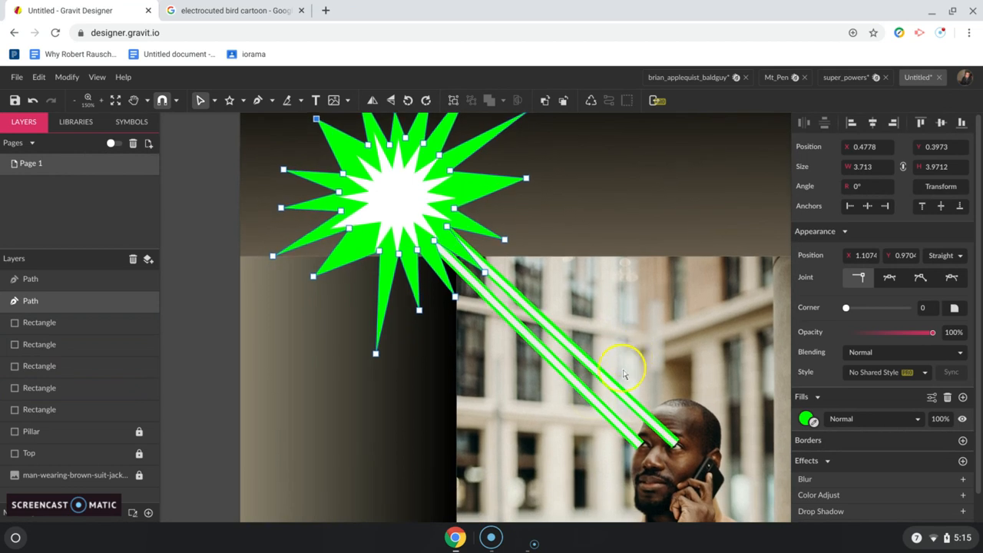
left_click(629, 417)
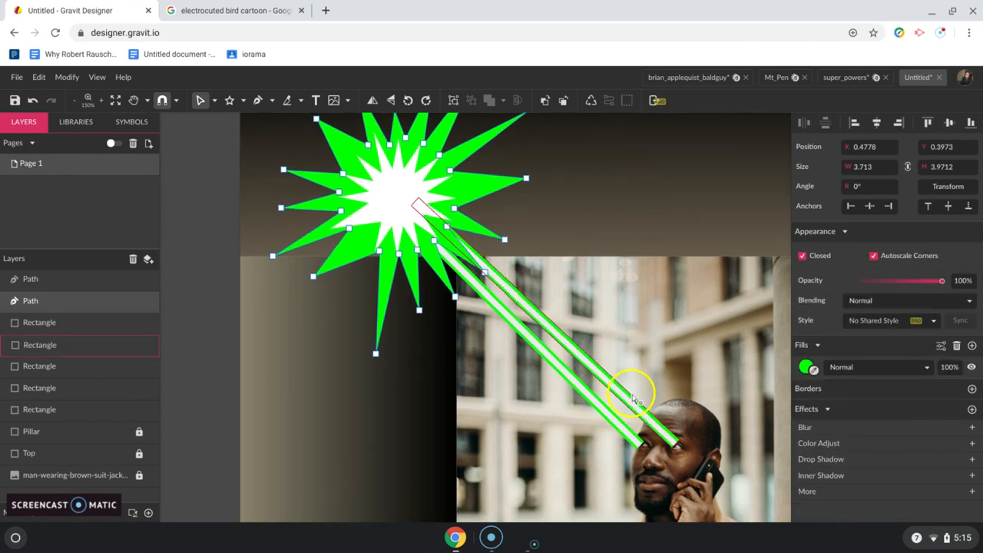
left_click(636, 396)
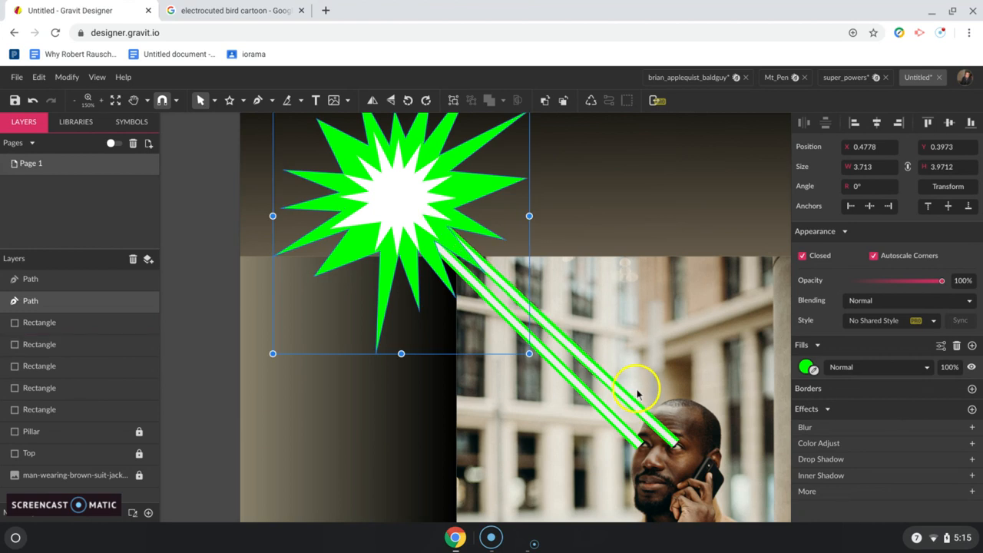
left_click(638, 377)
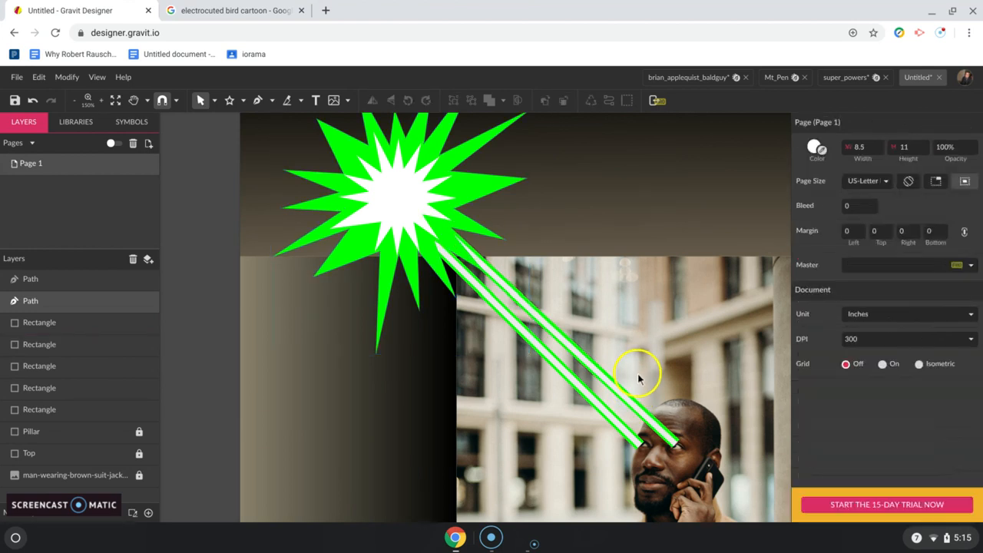
left_click(652, 432)
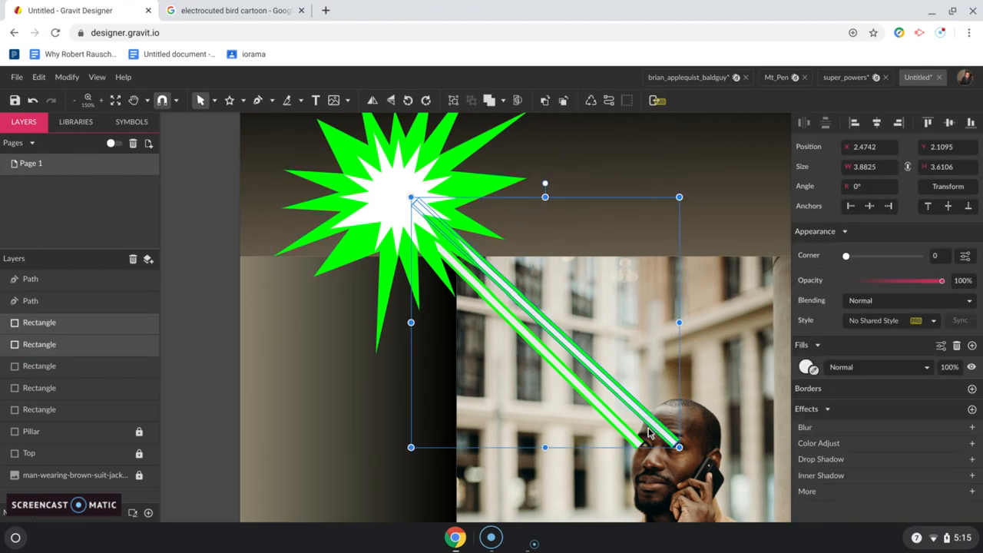
left_click(597, 459)
left_click(658, 429)
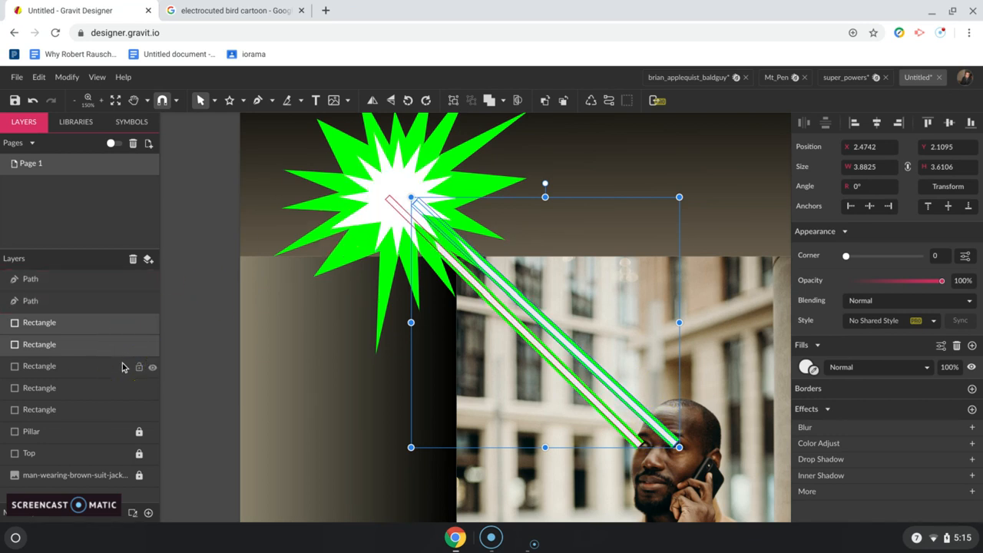
key("ctrl+bracketright")
key("ctrl+bracketright")
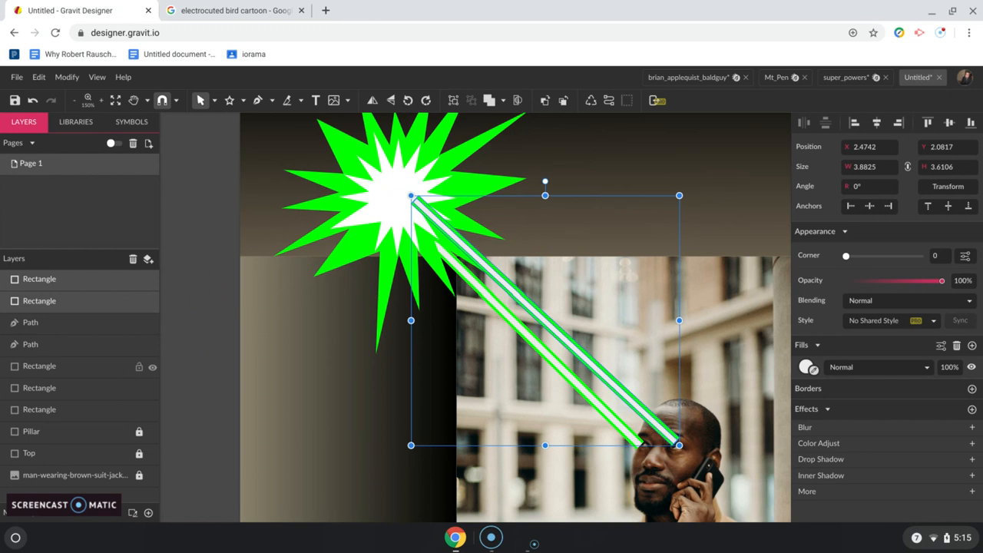
key("ctrl+bracketleft")
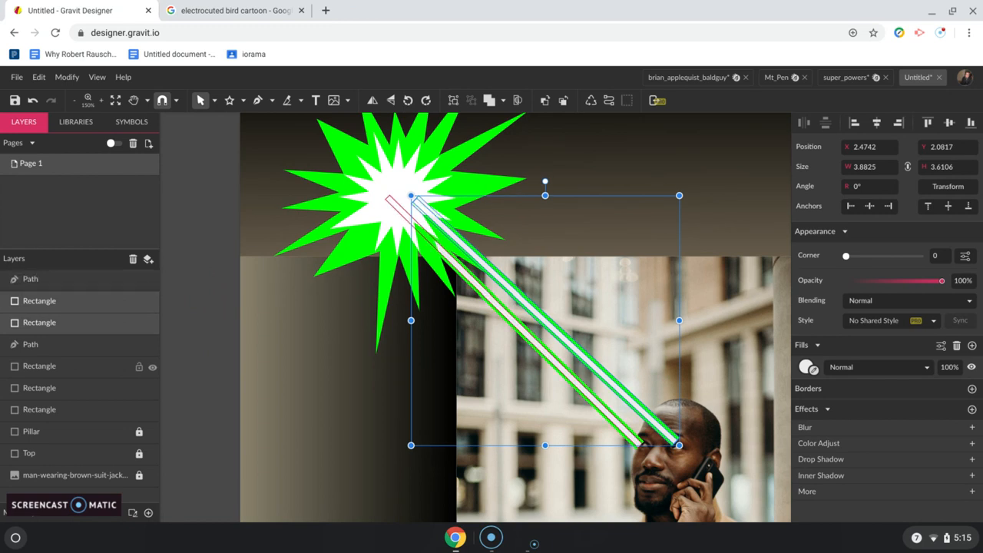
Try sending both rectangles of the right-hand laser beam backward behind the white and green bursts
key("ctrl+bracketleft")
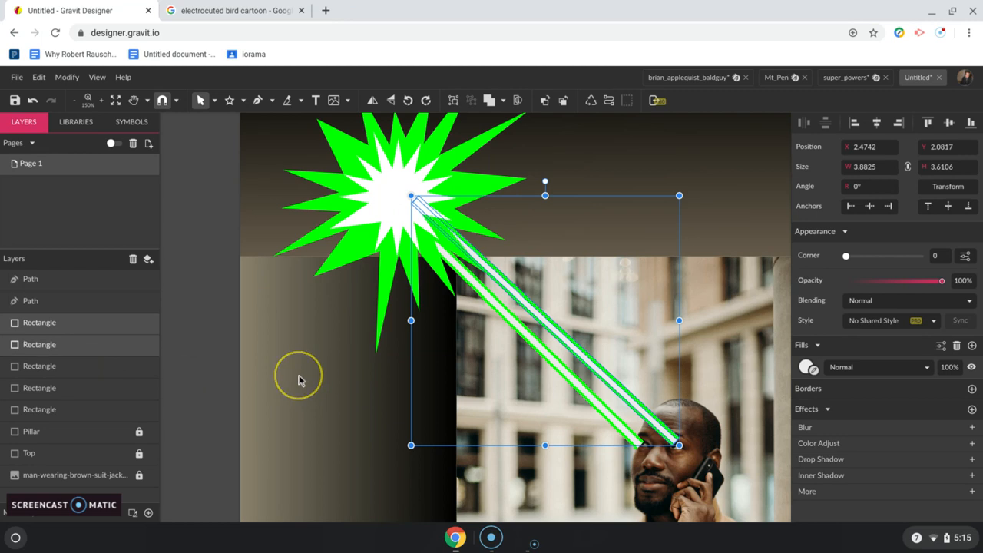
key("ctrl+bracketleft")
key("ctrl+bracketleft")
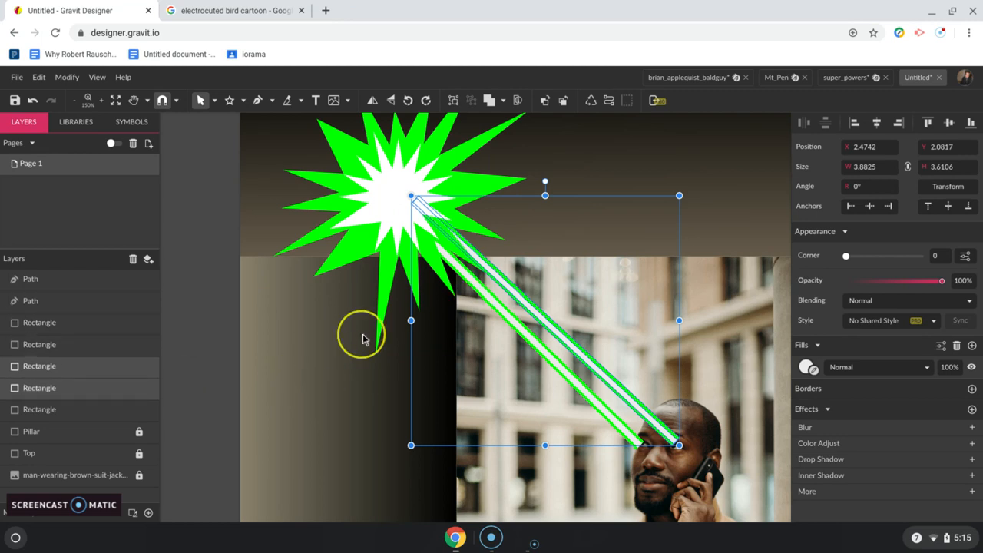
Bring both rectangles of the right-hand laser beam forward in front of the white and green bursts
key("ctrl+bracketright")
key("ctrl+bracketright")
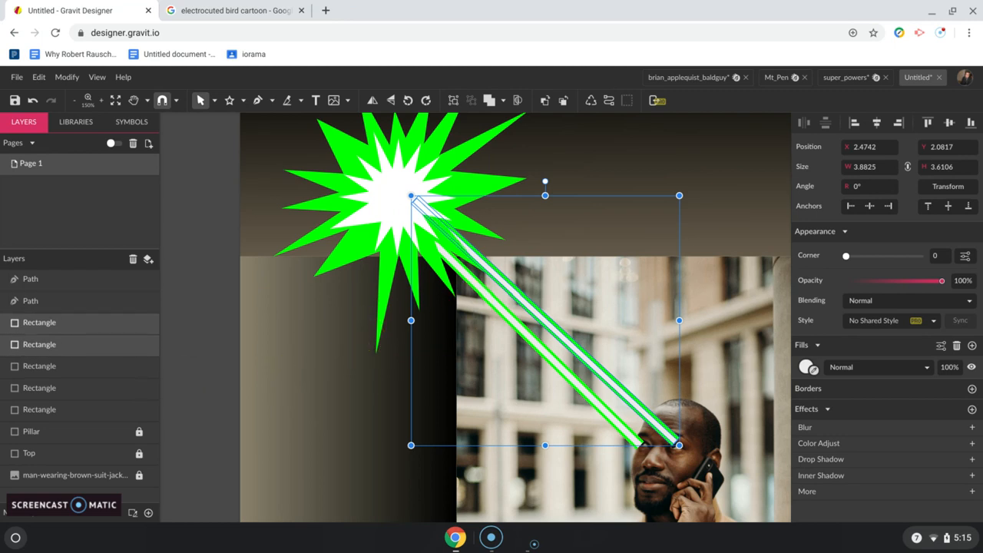
key("ctrl+bracketright")
key("ctrl+bracketright")
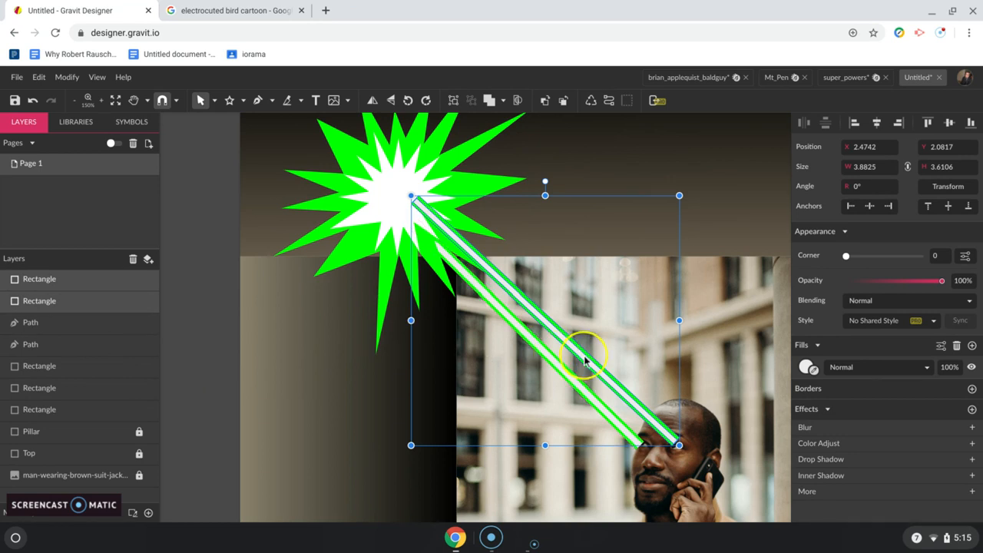
left_click(528, 401)
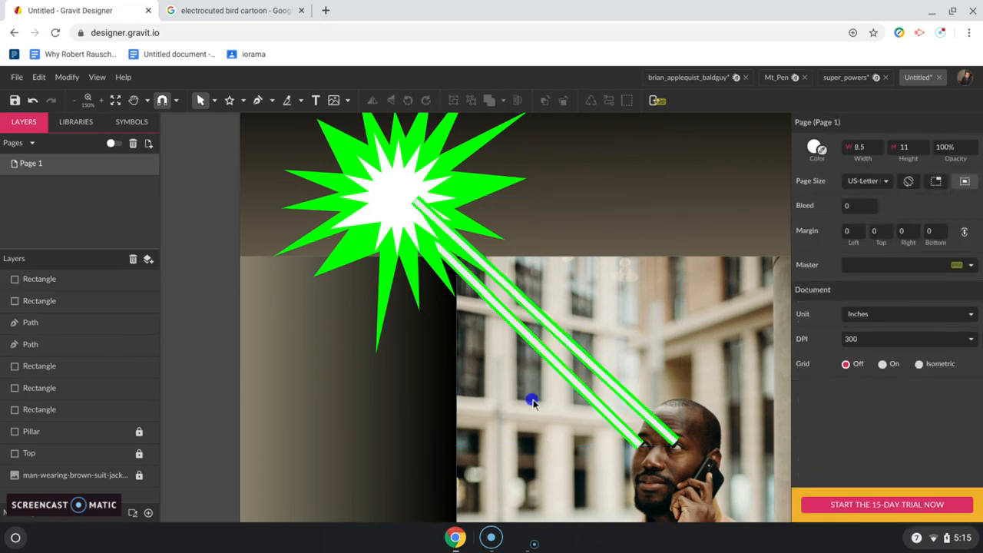
Nudge both rectangles of the right-hand laser beam slightly down to about X 2.46, Y 2.14, over the man's eye
left_click(644, 403)
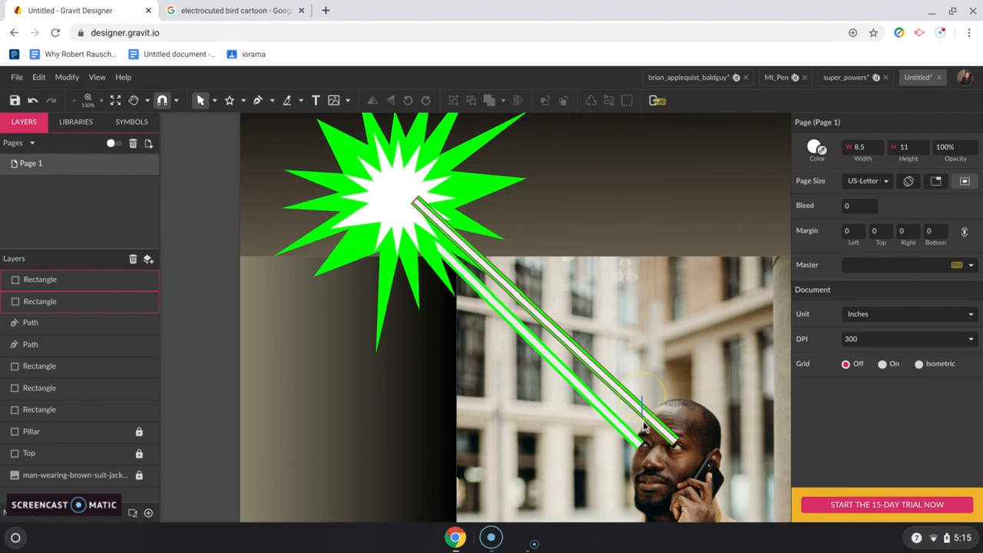
left_click(644, 426)
left_click_drag(654, 425, 654, 428)
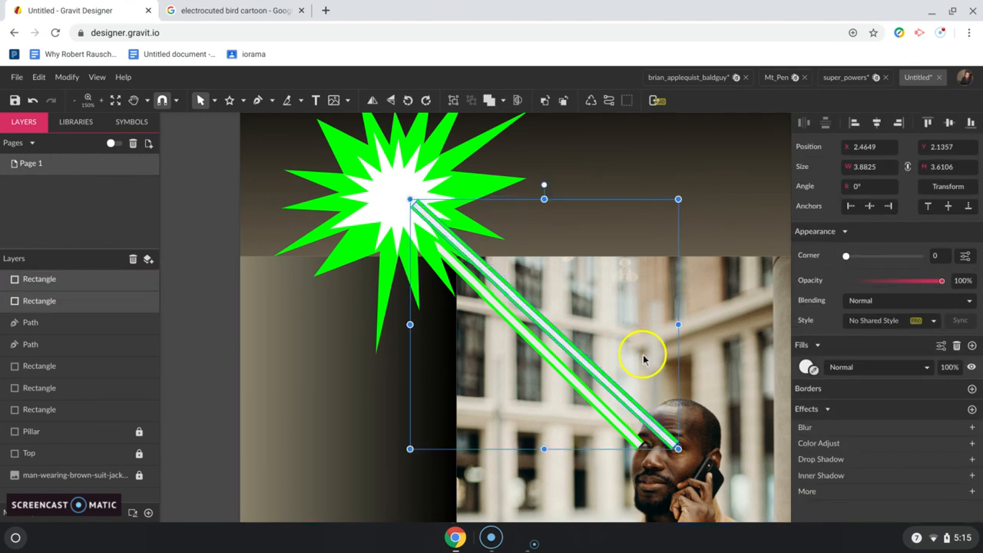
left_click(582, 189)
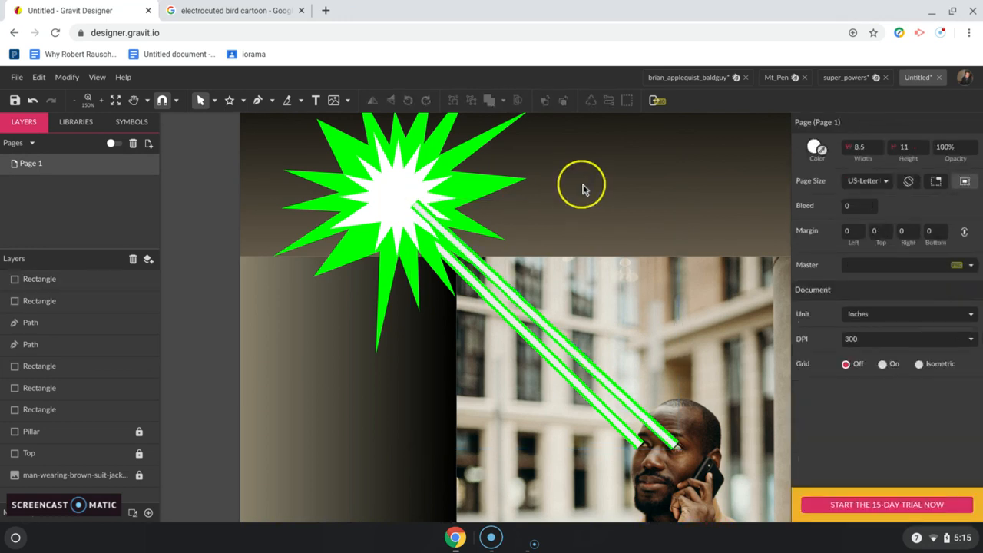
Shorten the right-hand beam's green rectangle at its burst end to about 3.56 by 3.31 inches
left_click(425, 222)
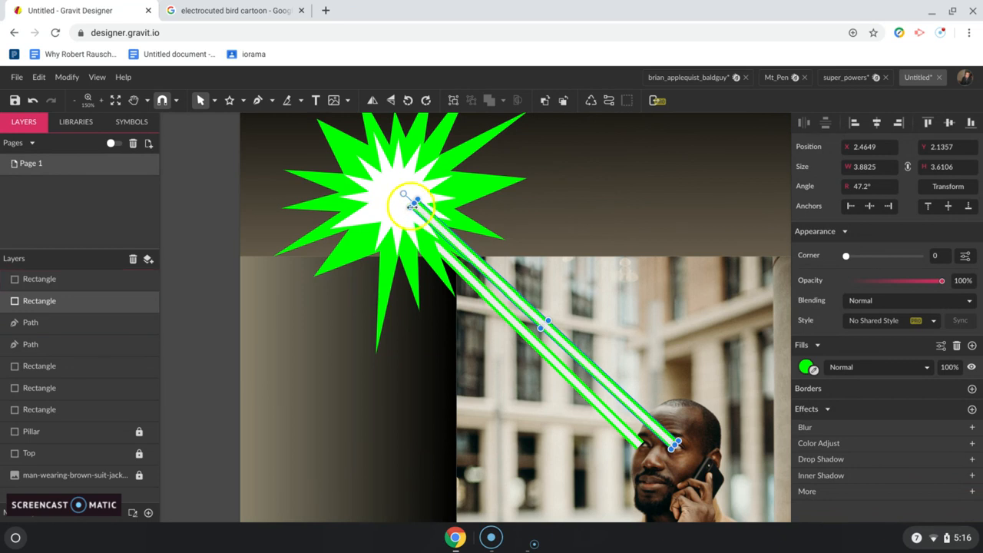
left_click_drag(414, 204, 436, 228)
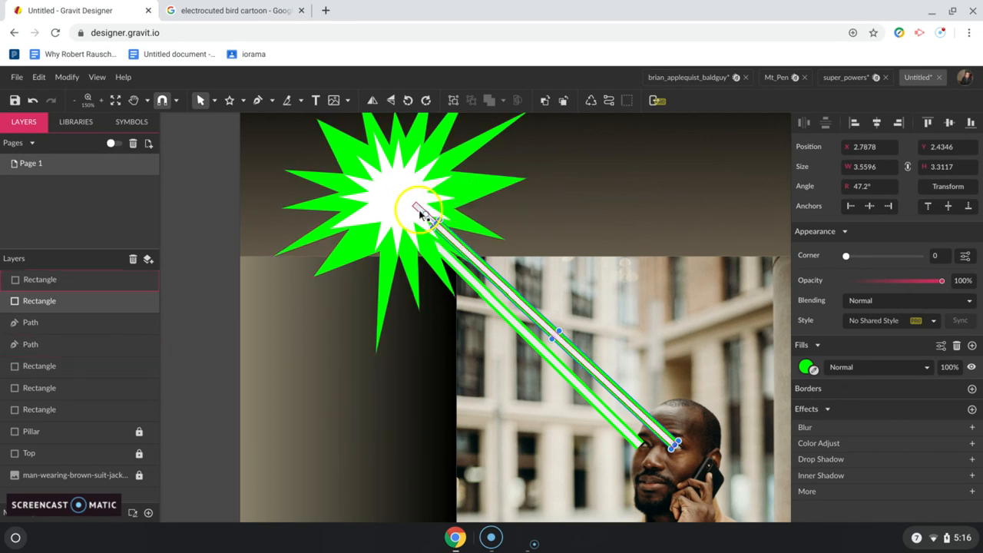
left_click(533, 235)
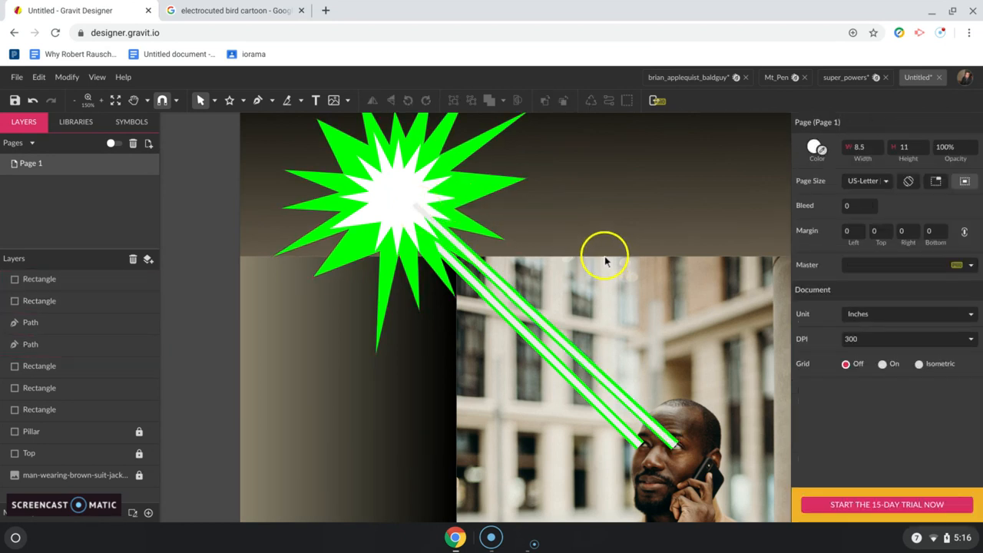
Recolor the right-hand beam's inner rectangle with the white sampled from the center of the burst
left_click(418, 205)
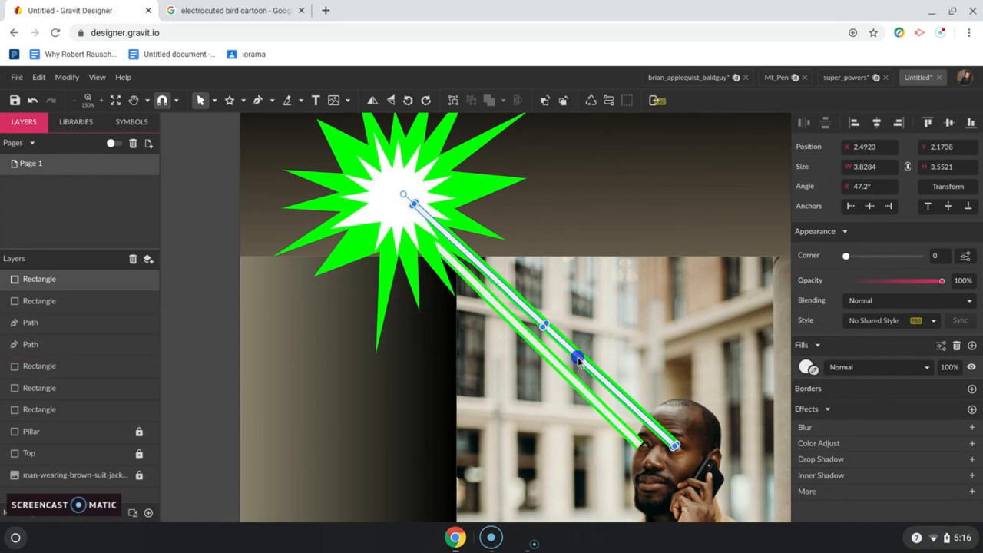
left_click(812, 370)
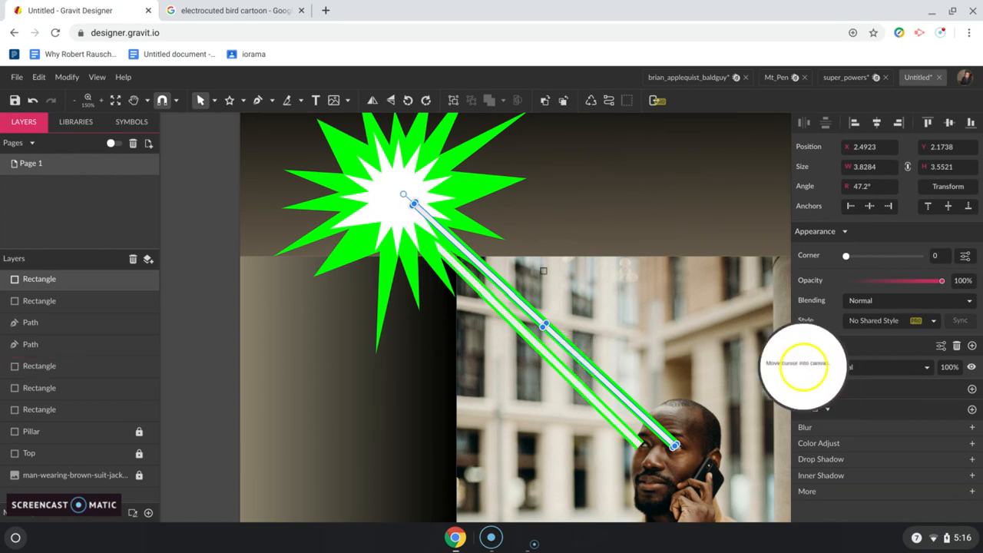
left_click(392, 204)
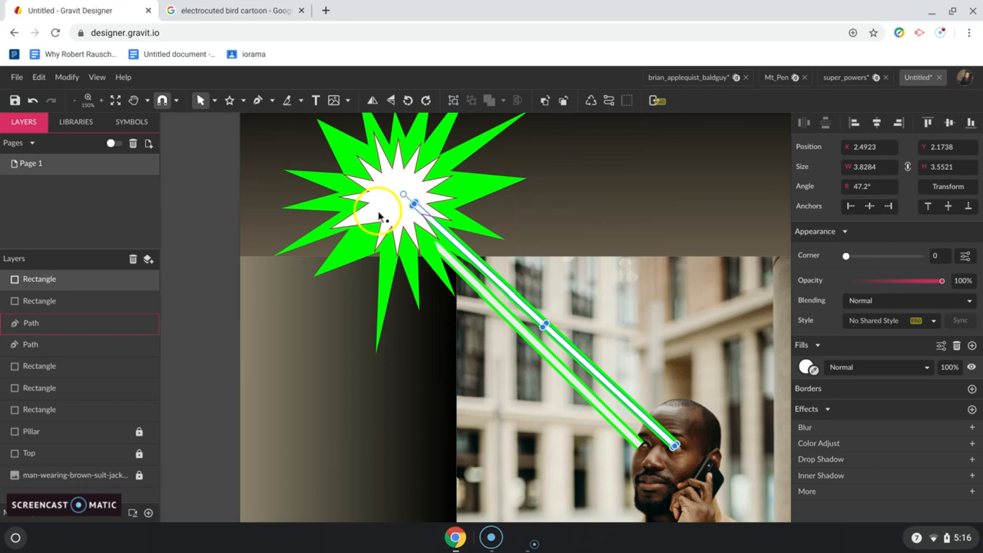
left_click(544, 228)
left_click(679, 236)
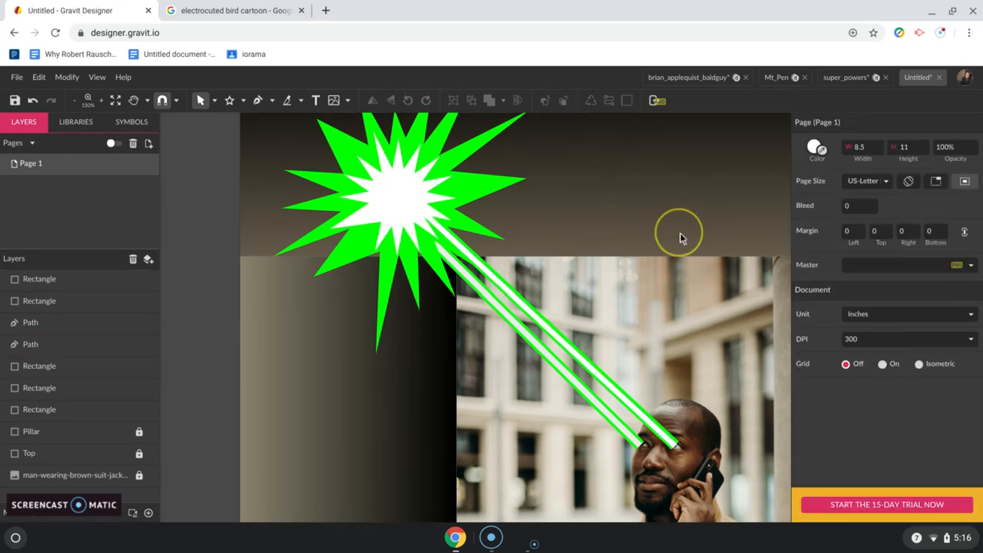
Lengthen the green burst's upper-left spike by pulling its tip outward toward the page corner
scroll(681, 234, "up", 2)
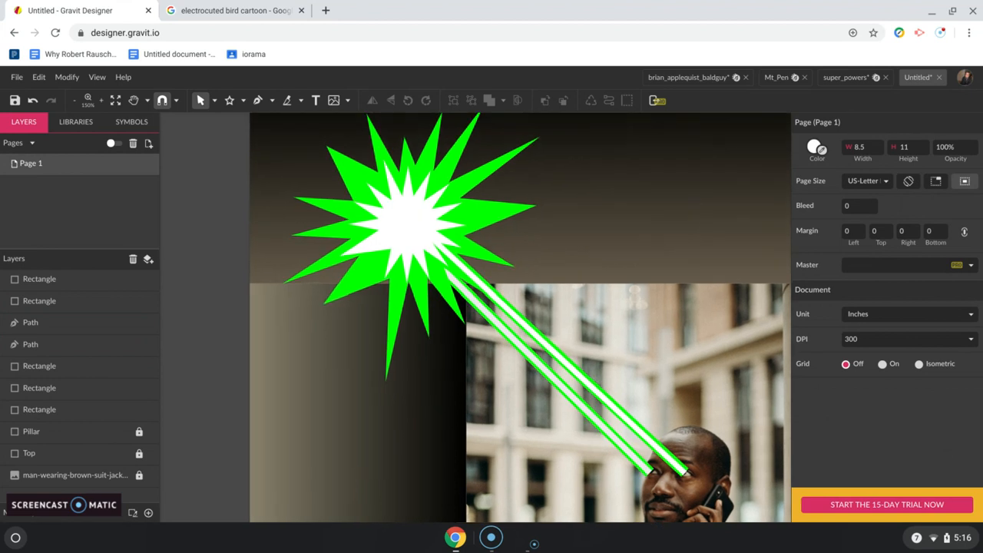
scroll(680, 234, "left", 2)
scroll(681, 234, "right", 4)
scroll(681, 234, "down", 3)
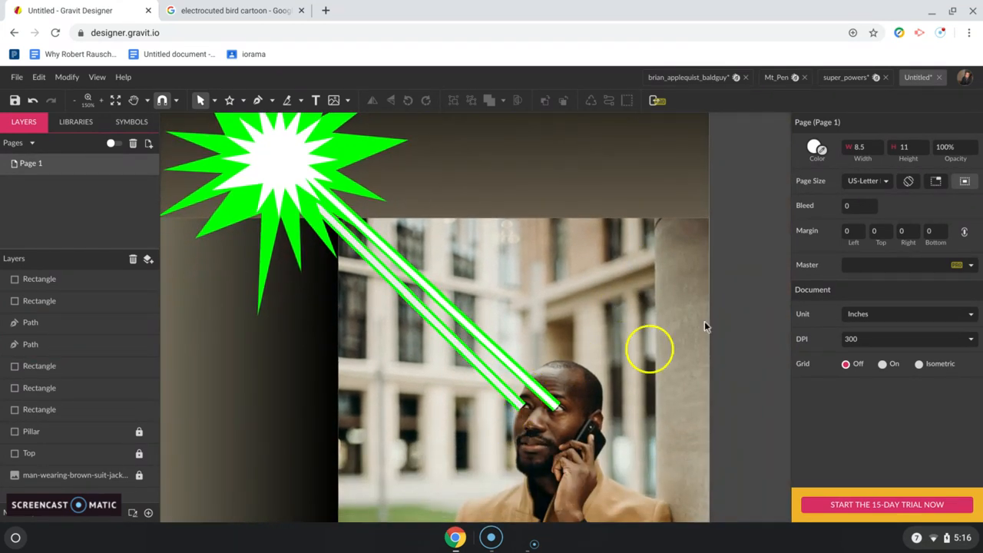
key("ctrl+minus")
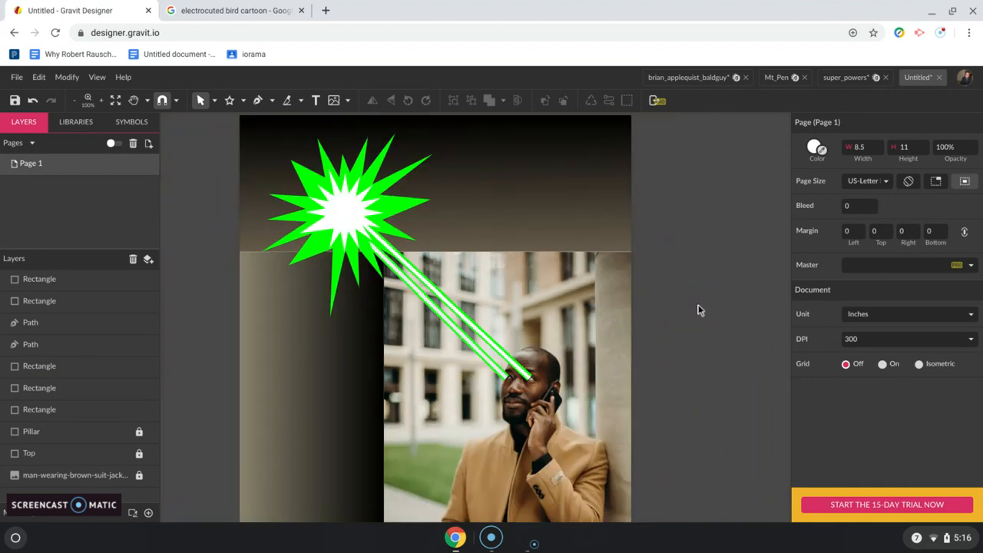
scroll(698, 302, "up", 1)
scroll(698, 303, "left", 1)
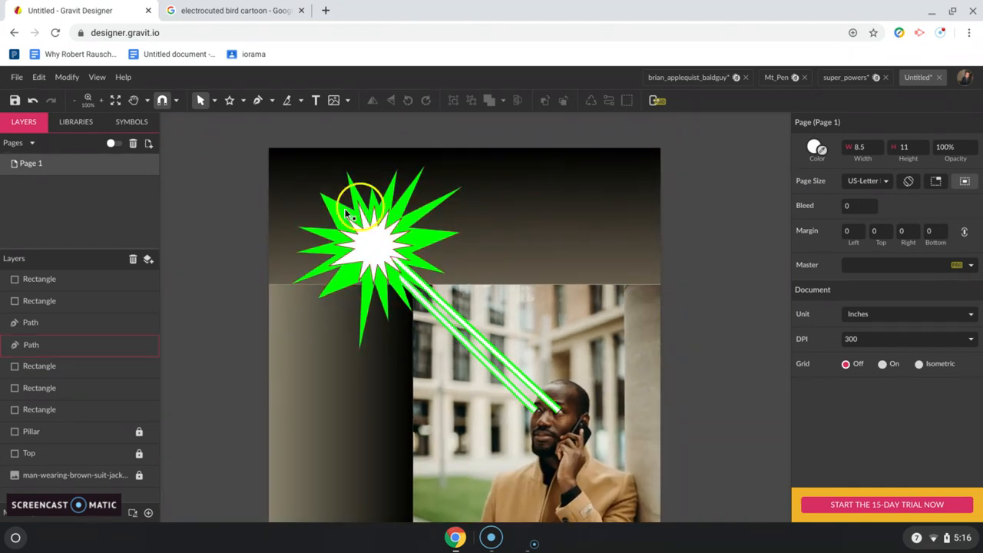
left_click(335, 209)
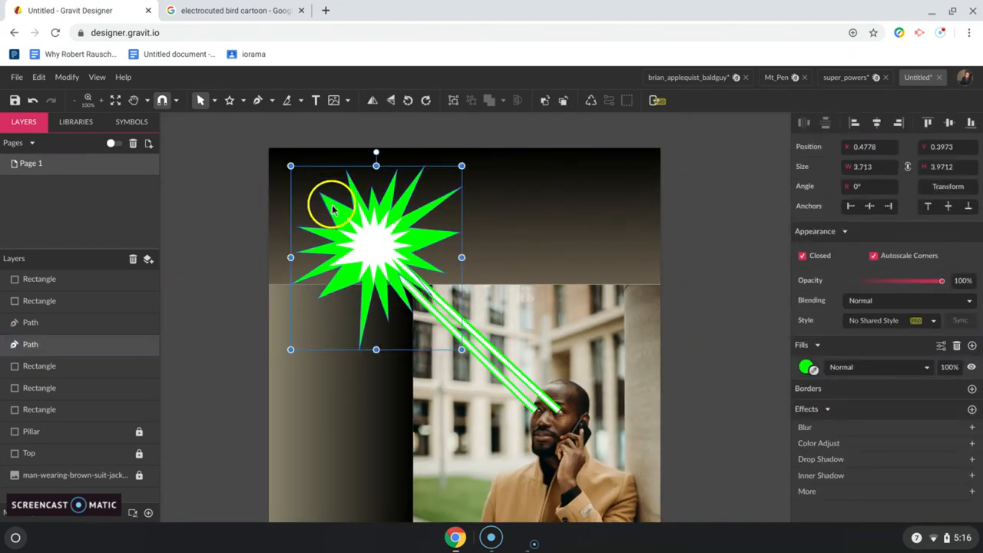
double_click(332, 206)
left_click_drag(320, 193, 303, 171)
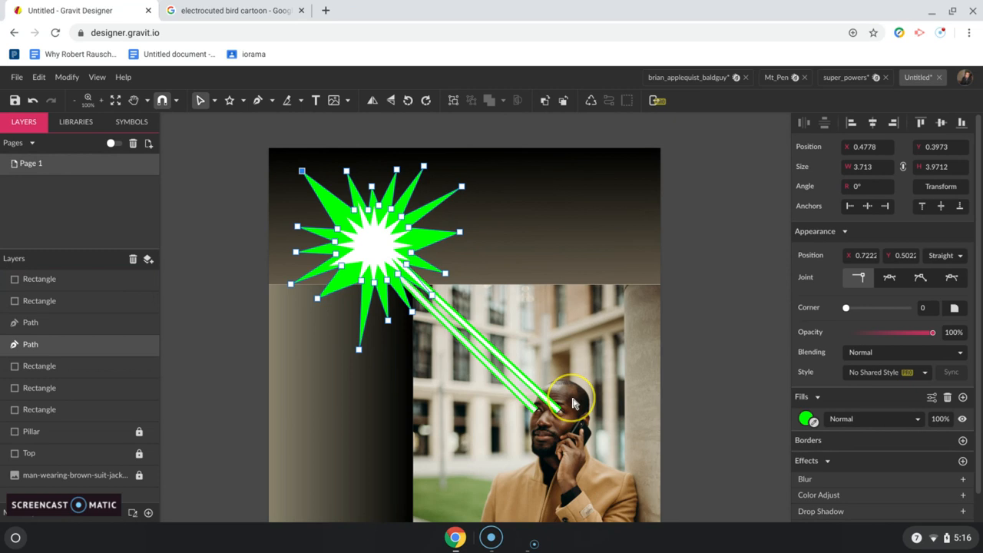
left_click(629, 249)
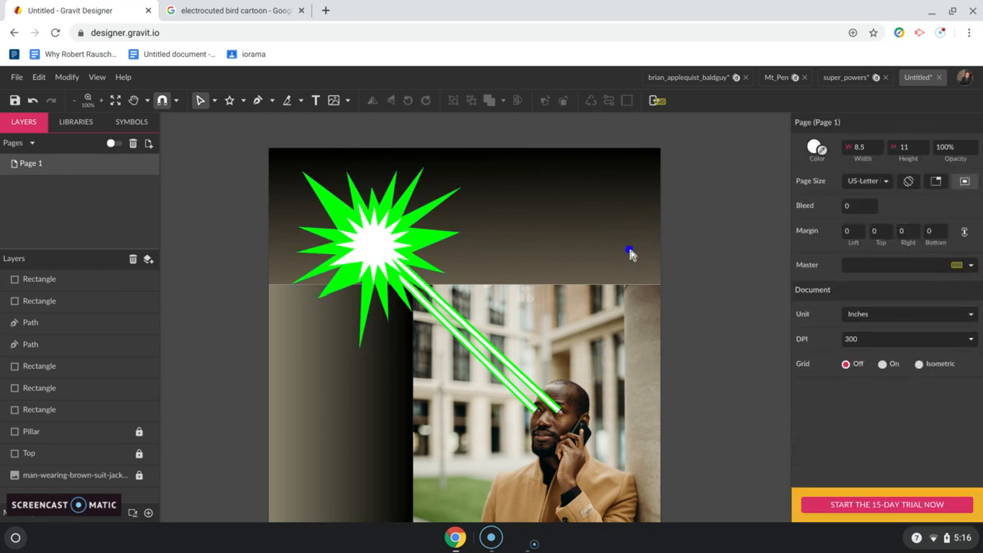